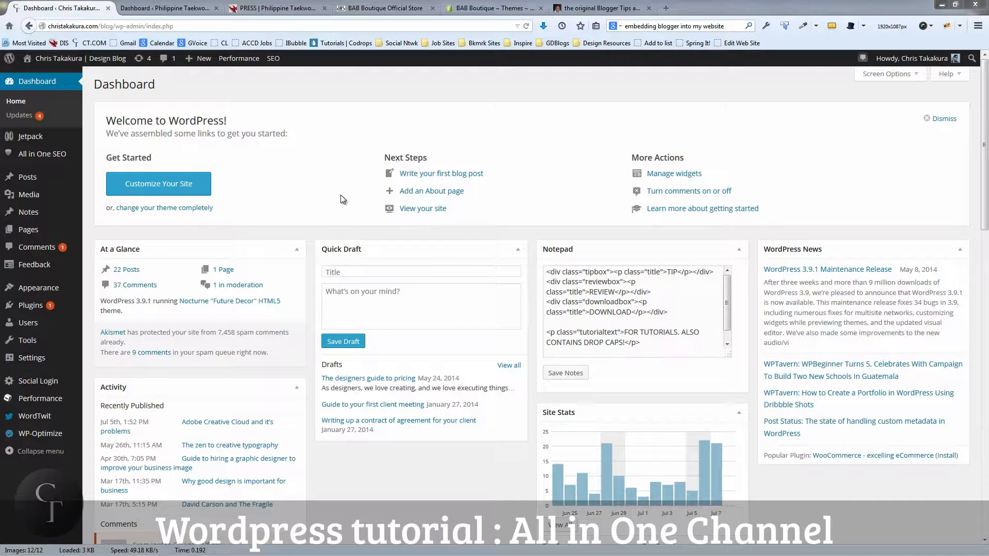
Open the General Settings of All in One SEO and look over its home page, keyword and title sections.
mouse_move(27, 156)
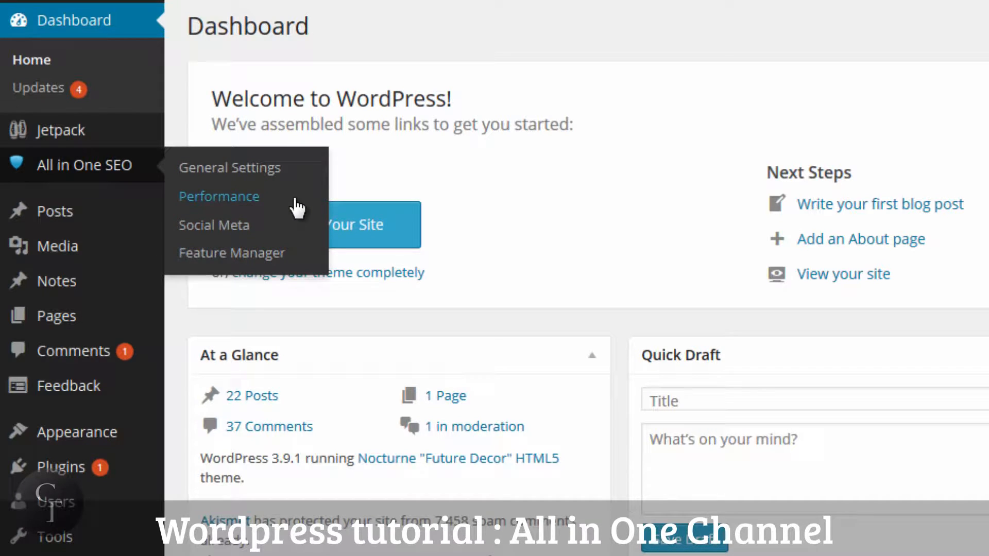
click(234, 169)
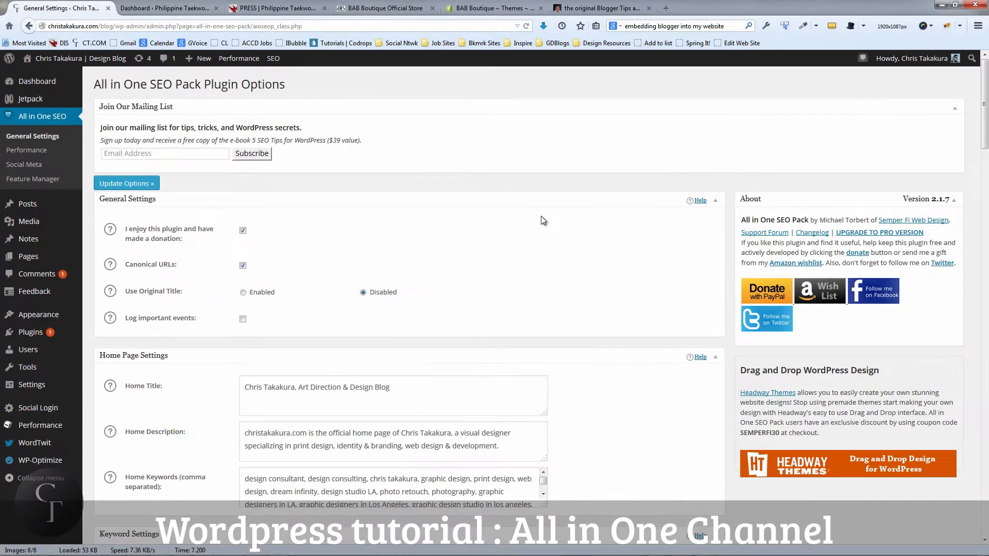
scroll(531, 219, down, 3)
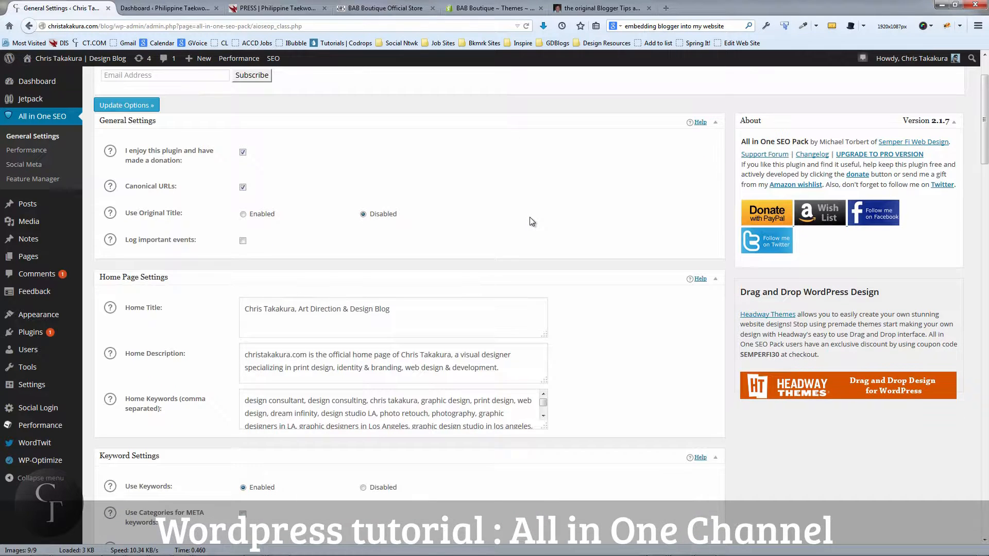
scroll(530, 217, up, 3)
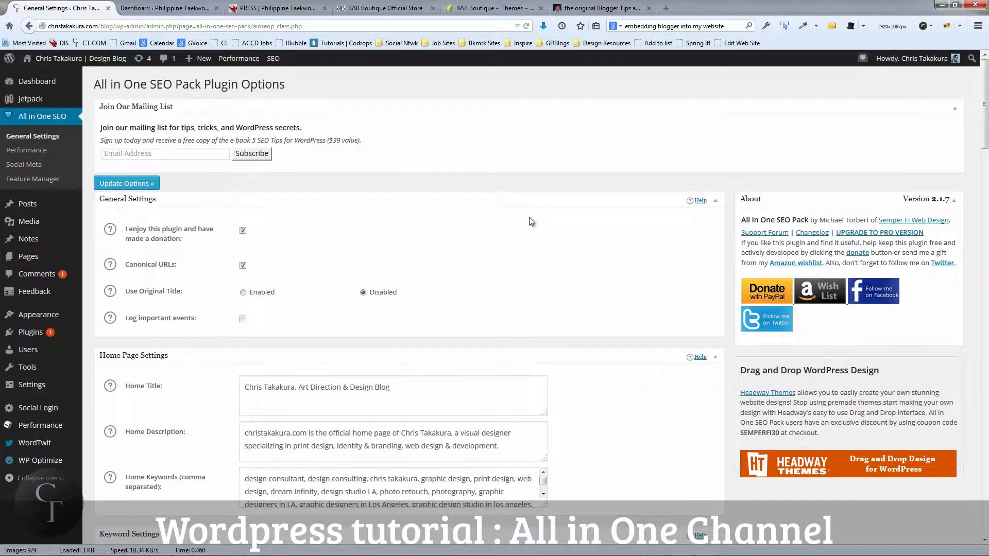
scroll(531, 222, down, 3)
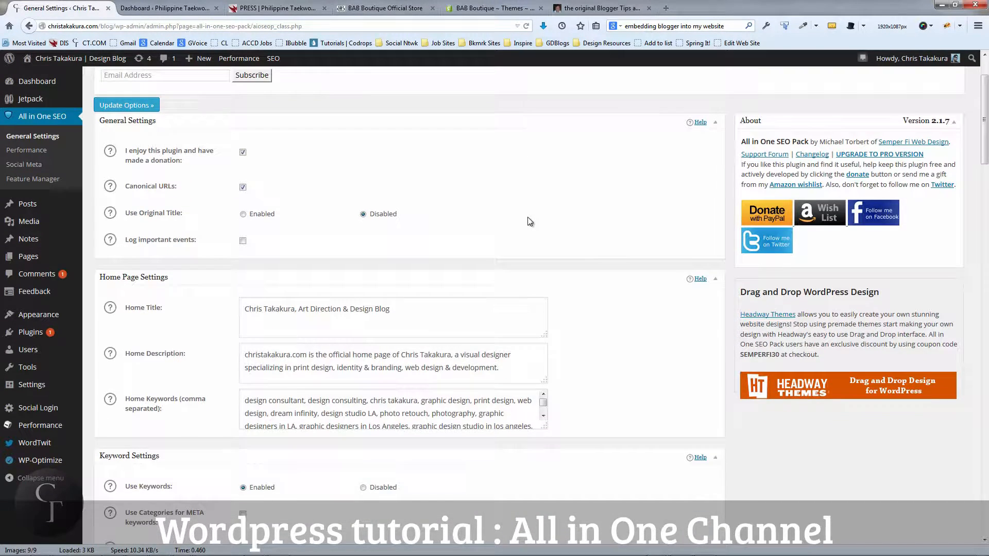
scroll(450, 364, down, 12)
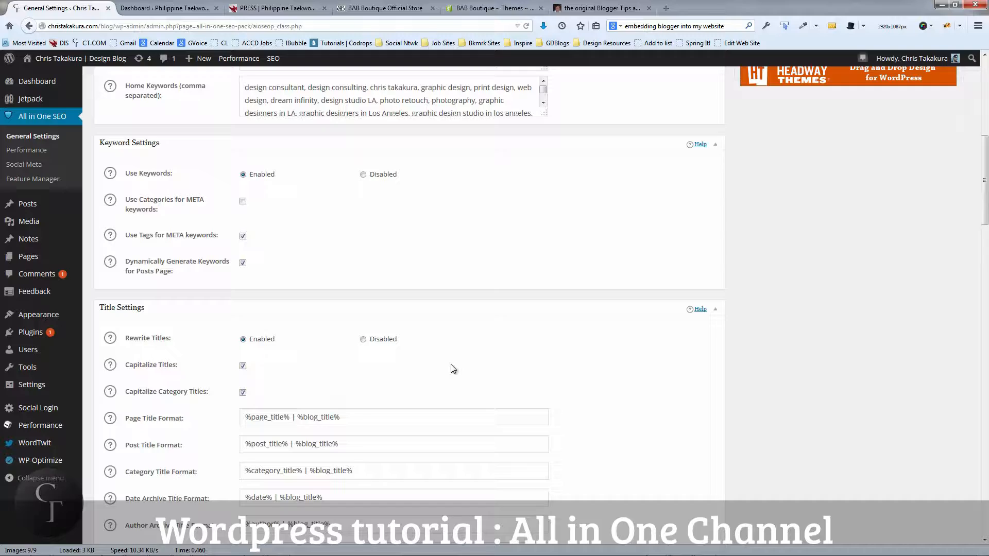
scroll(451, 364, up, 8)
scroll(453, 369, up, 1)
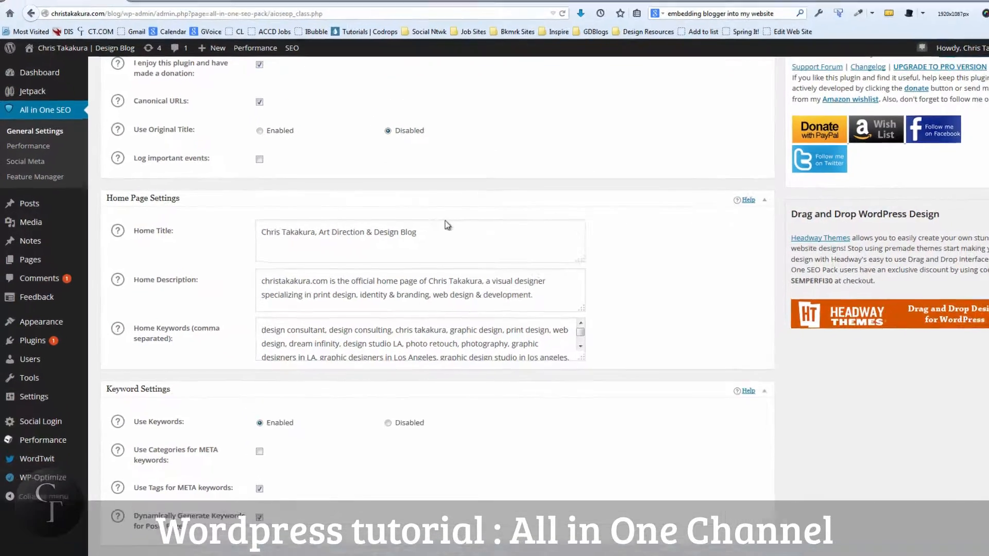
Examine the wording of the Home Title in the Home Page Settings.
click(410, 231)
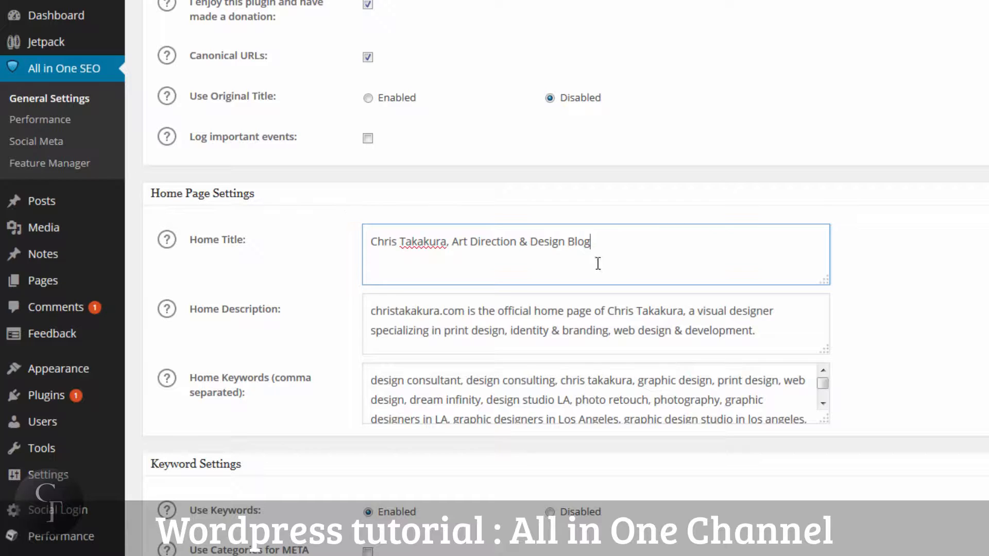
drag(607, 236, 331, 236)
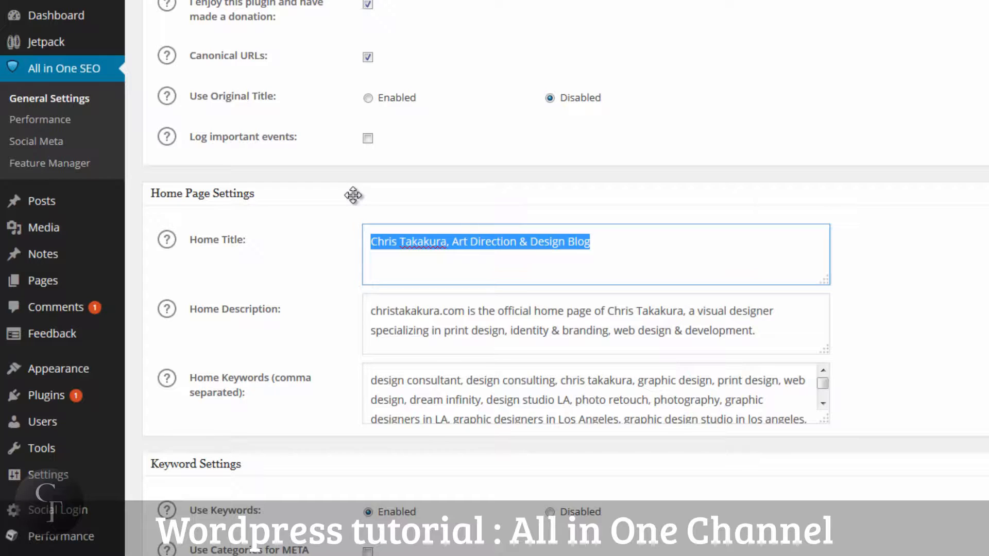
click(632, 235)
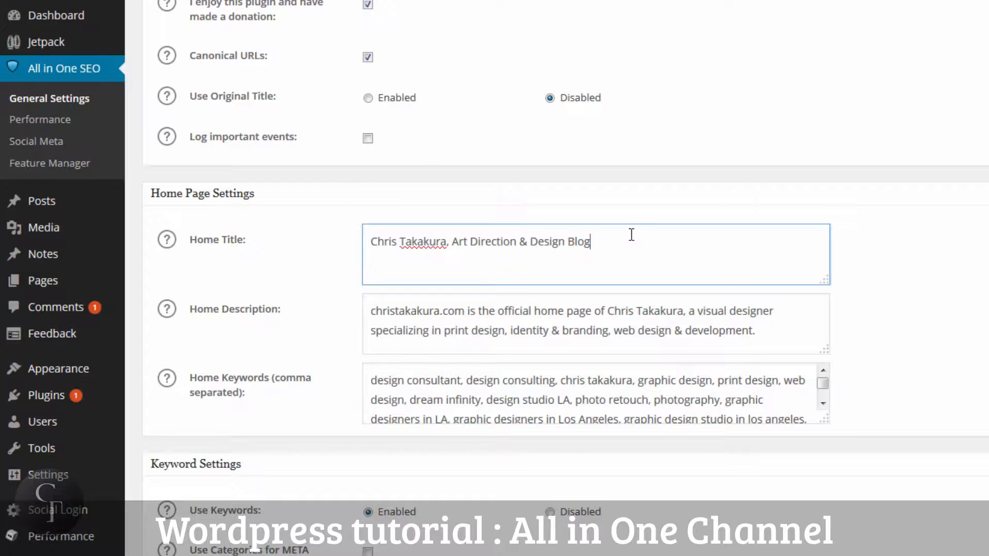
drag(623, 236, 364, 242)
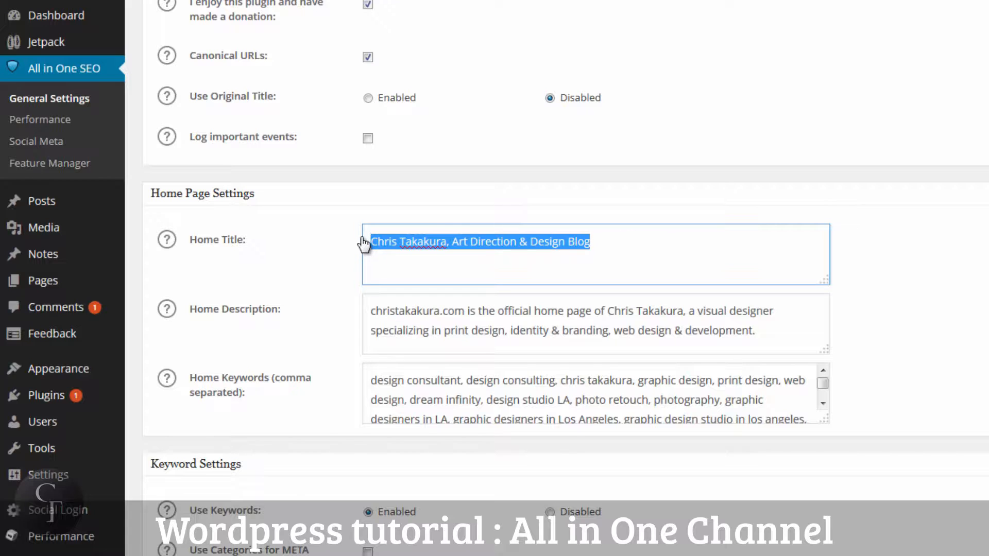
click(634, 245)
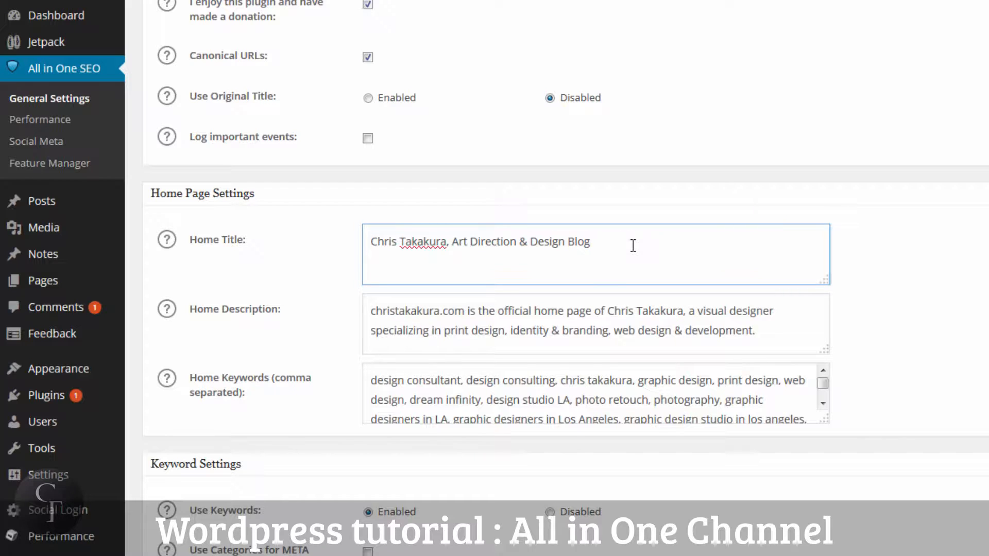
drag(588, 242, 357, 236)
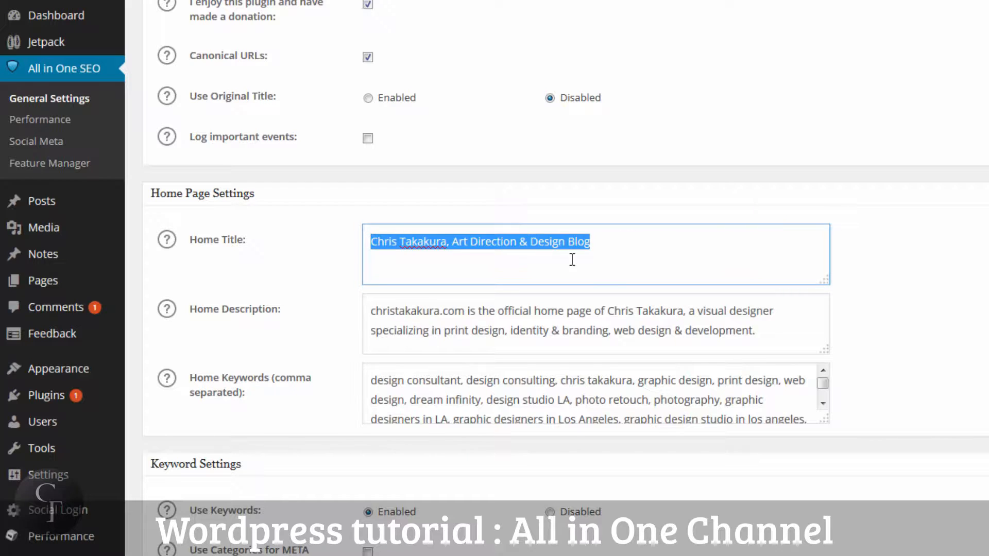
click(638, 245)
drag(627, 241, 363, 241)
click(616, 236)
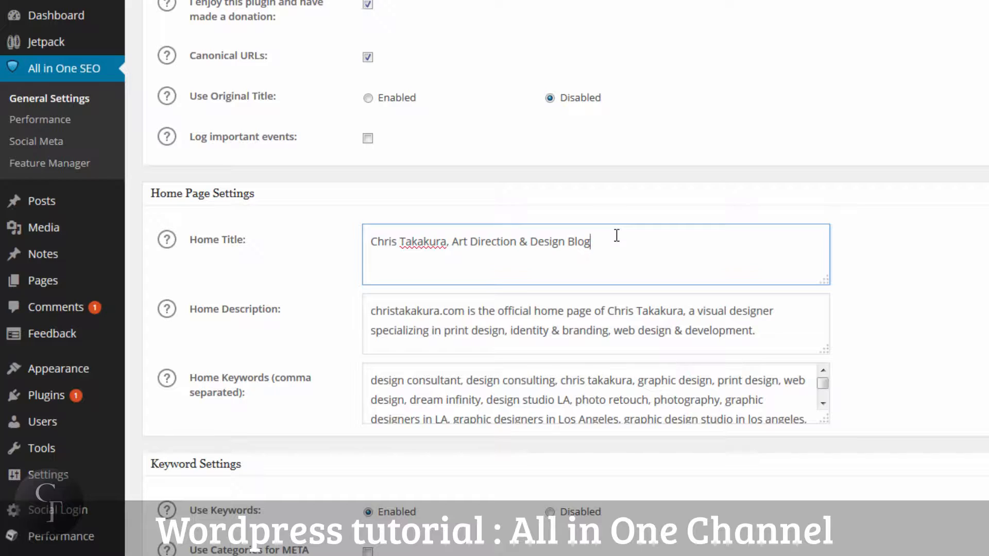
drag(596, 238, 344, 238)
click(676, 245)
Show the help text for Home Description and examine the wording of the site description.
click(781, 333)
drag(781, 333, 366, 312)
click(367, 312)
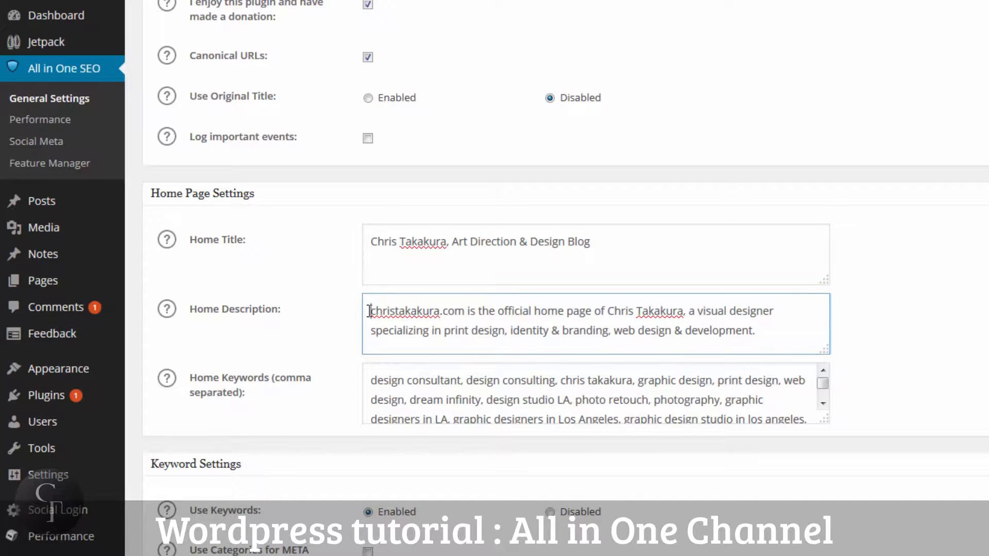
click(168, 312)
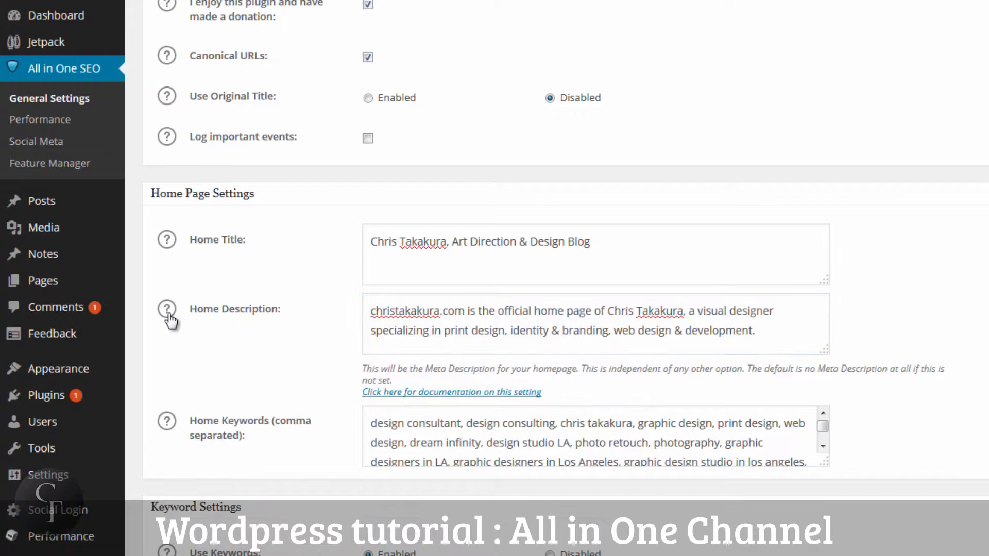
click(429, 312)
click(494, 312)
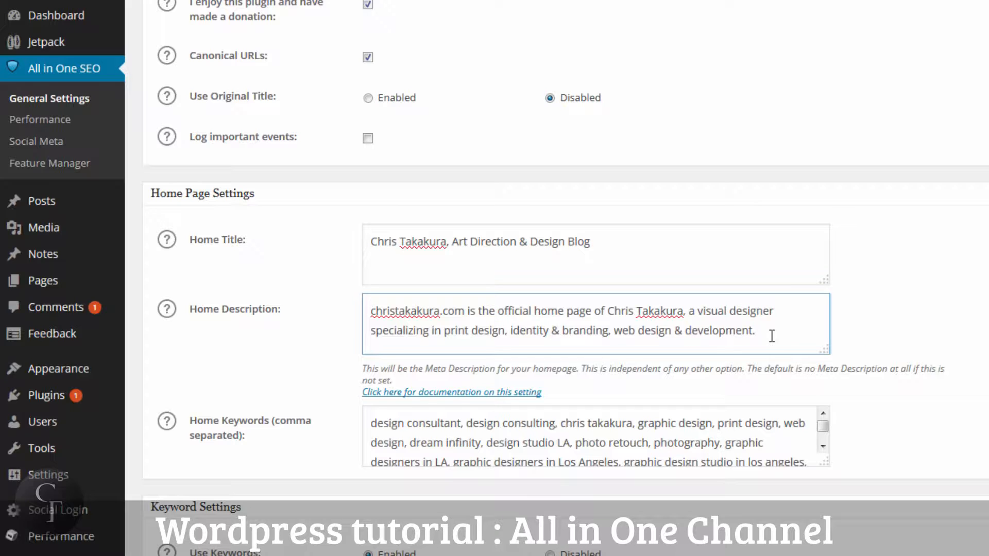
drag(773, 337, 371, 312)
click(372, 316)
click(802, 338)
click(371, 312)
click(759, 335)
Enlarge the Home Keywords box and read through its comma-separated keywords.
drag(824, 462, 837, 523)
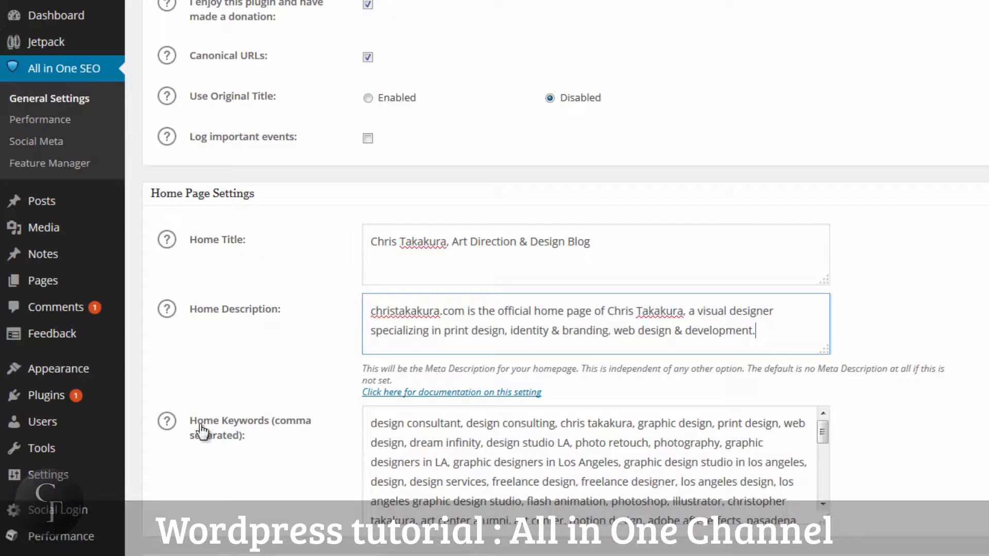
click(469, 443)
drag(370, 423, 666, 462)
click(666, 462)
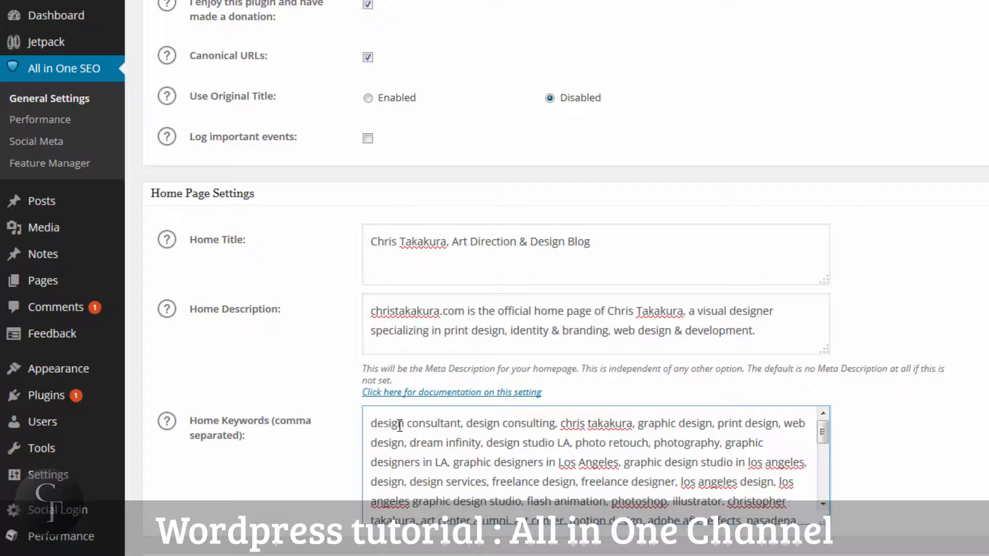
drag(607, 423, 671, 457)
mouse_move(823, 429)
mouse_down()
mouse_move(823, 485)
mouse_move(824, 430)
mouse_up()
click(501, 436)
scroll(505, 434, down, 3)
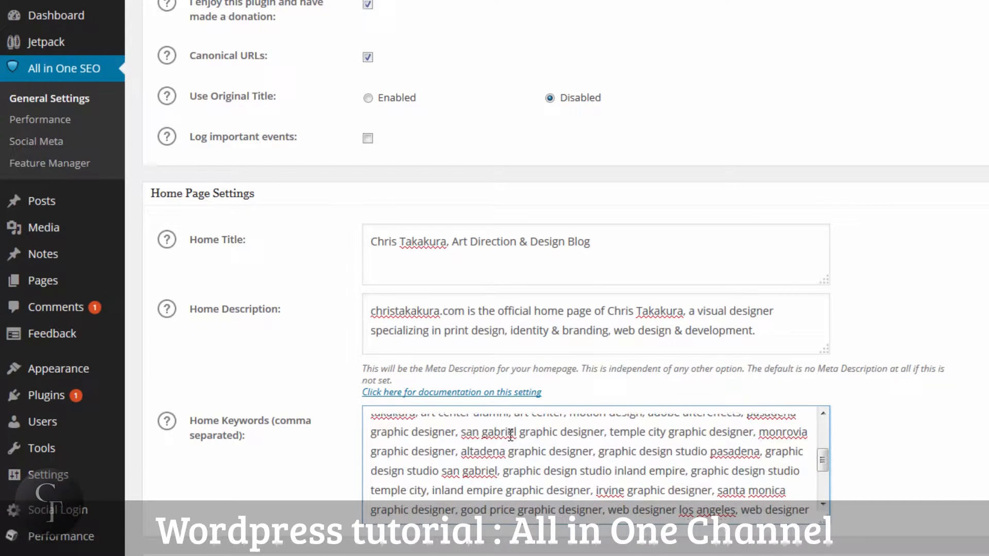
scroll(510, 435, down, 2)
scroll(531, 459, up, 5)
scroll(532, 459, up, 8)
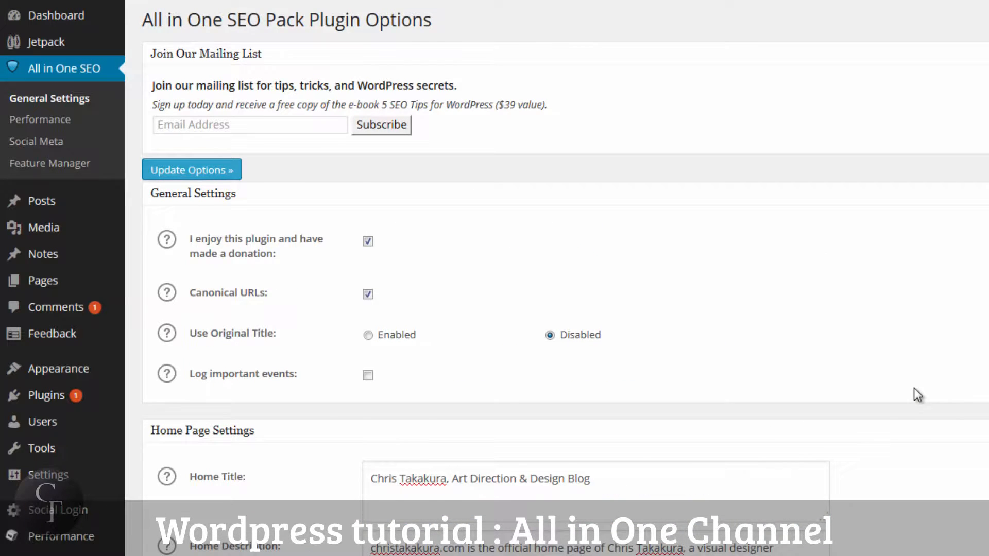
scroll(914, 389, down, 6)
scroll(914, 388, up, 6)
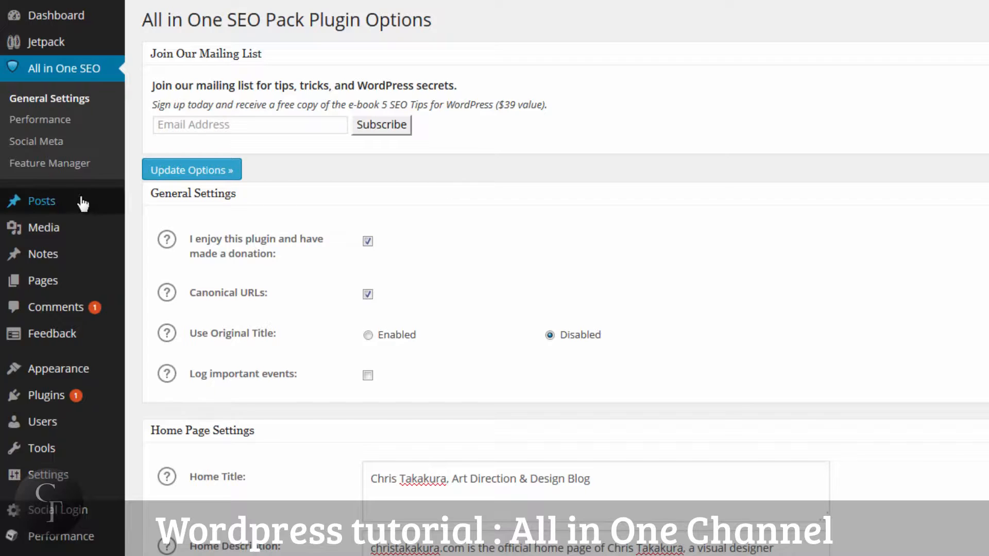
Open the list of all posts and look through their categories and tags.
mouse_move(50, 202)
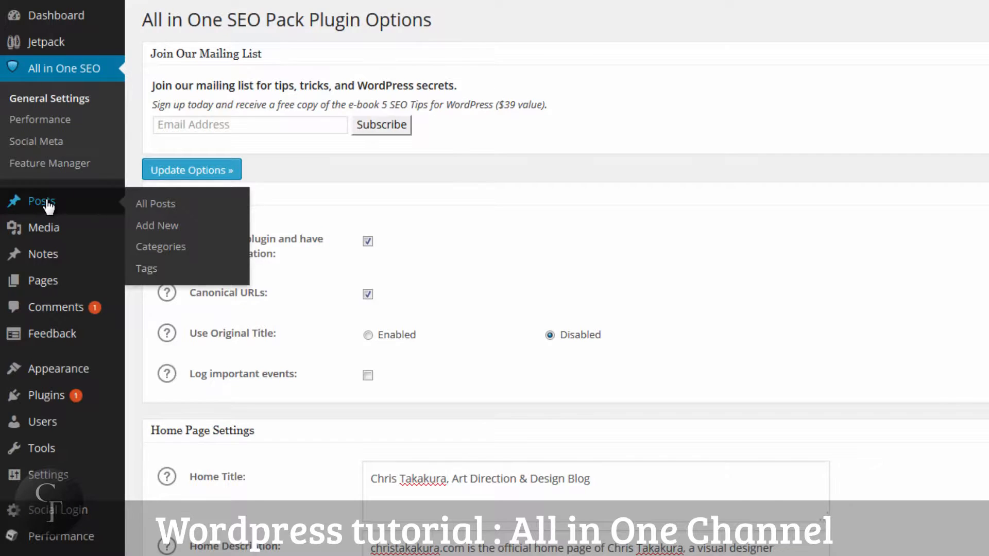
click(49, 206)
mouse_move(561, 205)
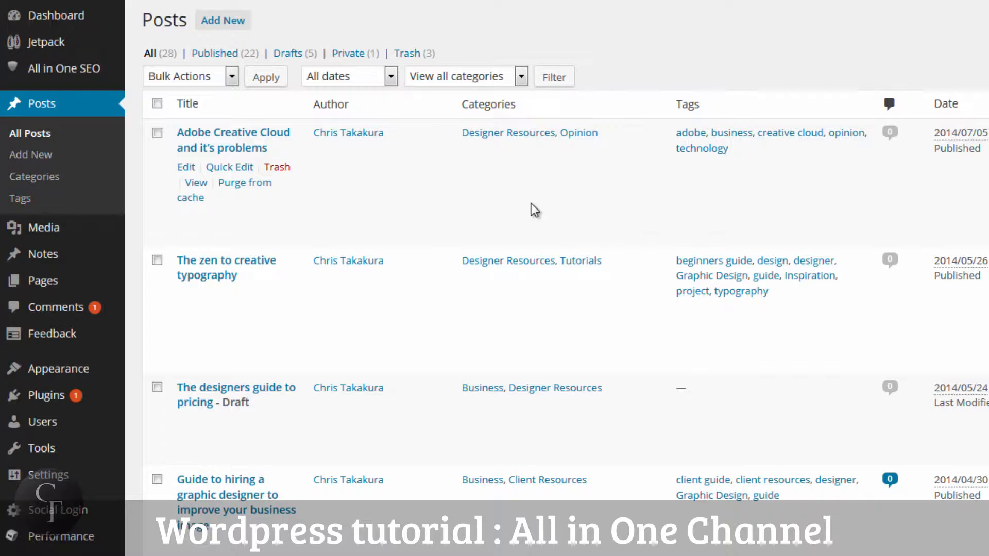
scroll(531, 203, down, 15)
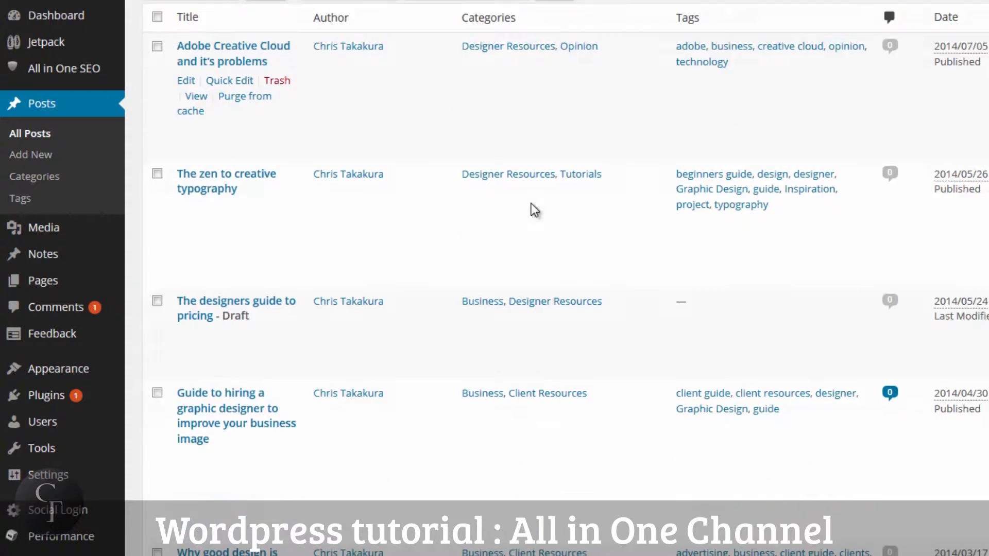
scroll(531, 204, down, 10)
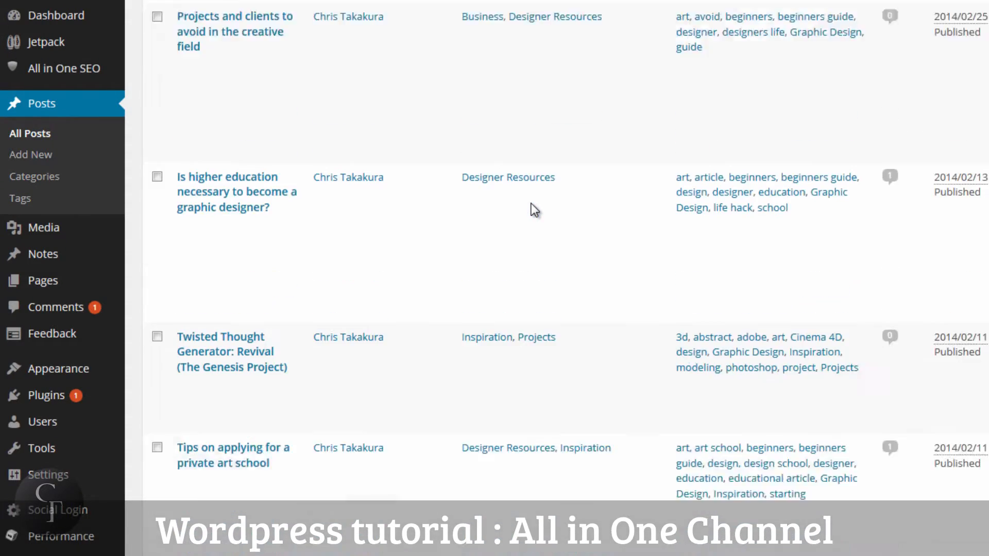
scroll(531, 204, up, 20)
scroll(530, 203, up, 1)
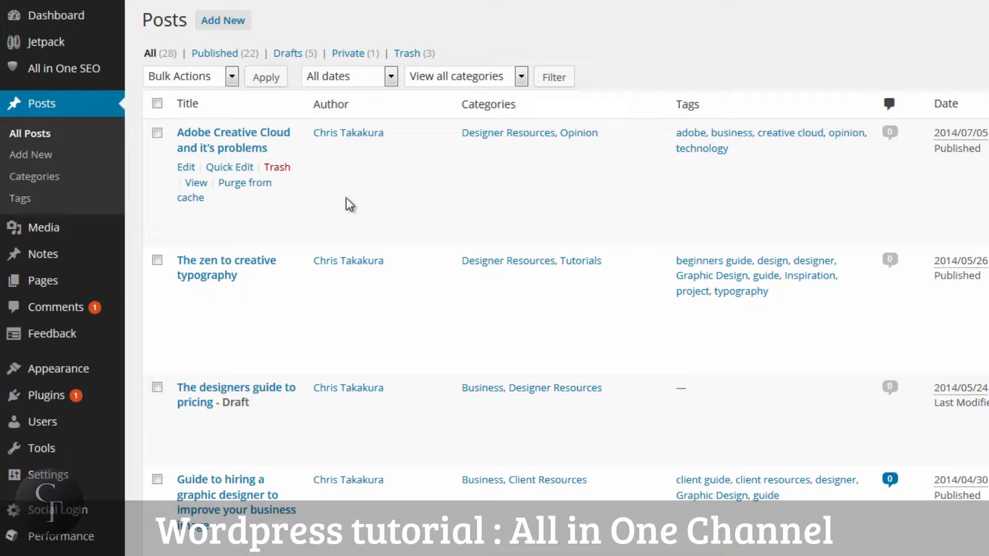
Open the post "Adobe Creative Cloud and it's problems" for editing and find its All in One SEO Pack main settings.
click(186, 168)
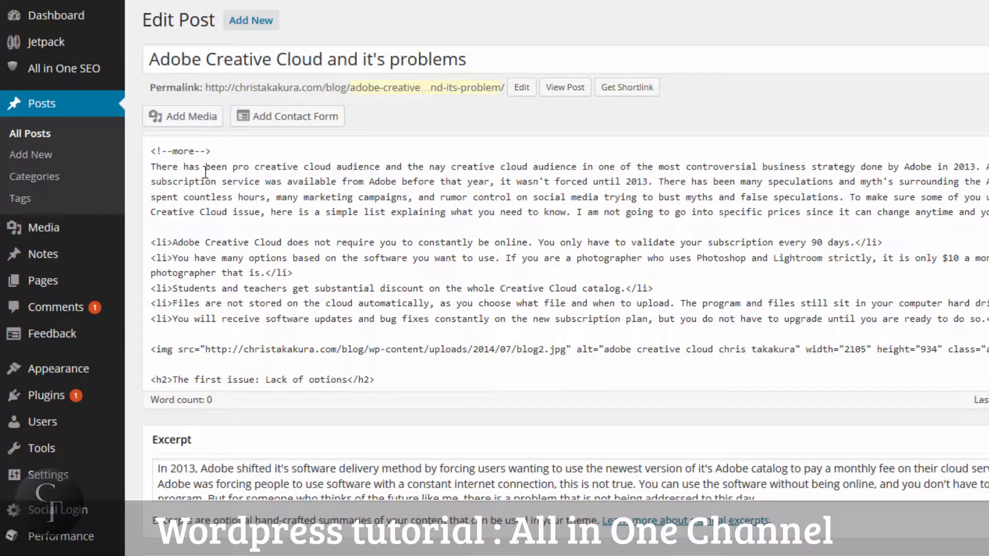
scroll(876, 111, down, 10)
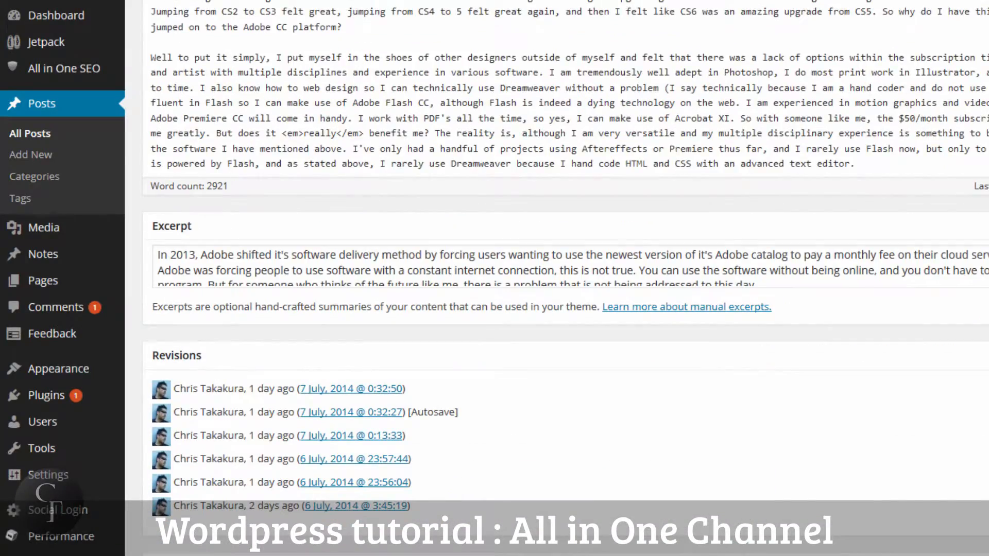
scroll(566, 279, up, 5)
scroll(566, 279, down, 5)
scroll(939, 254, down, 2)
click(939, 136)
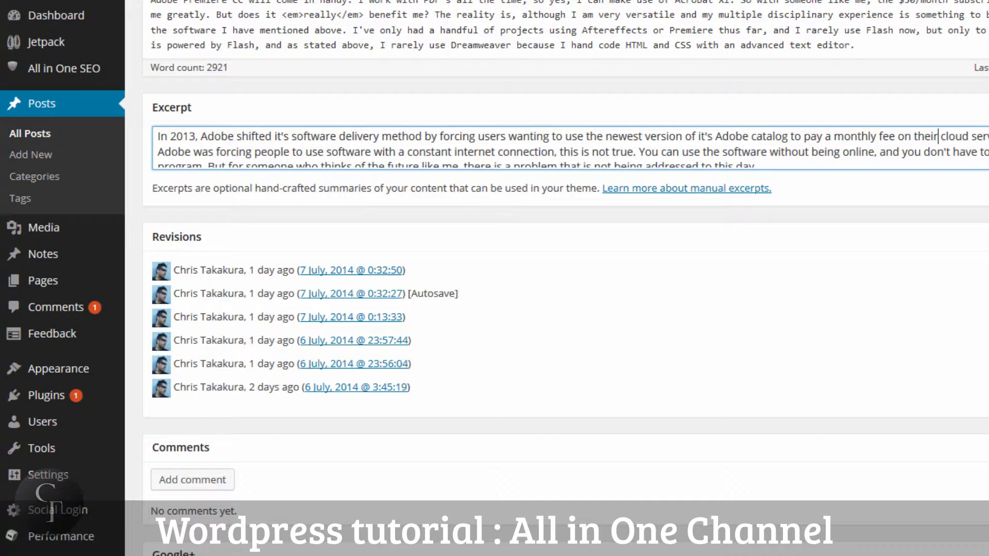
click(938, 221)
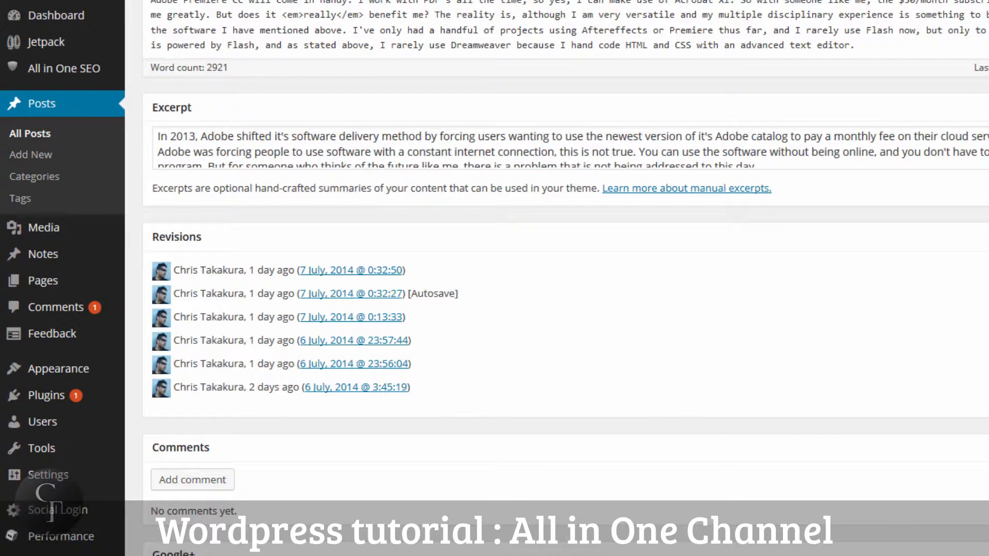
scroll(565, 279, down, 4)
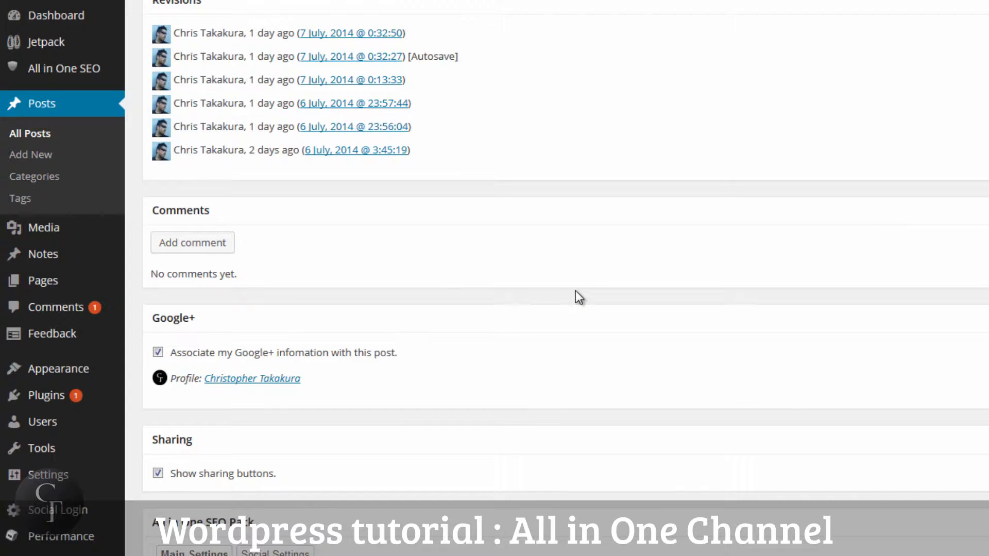
scroll(576, 292, down, 2)
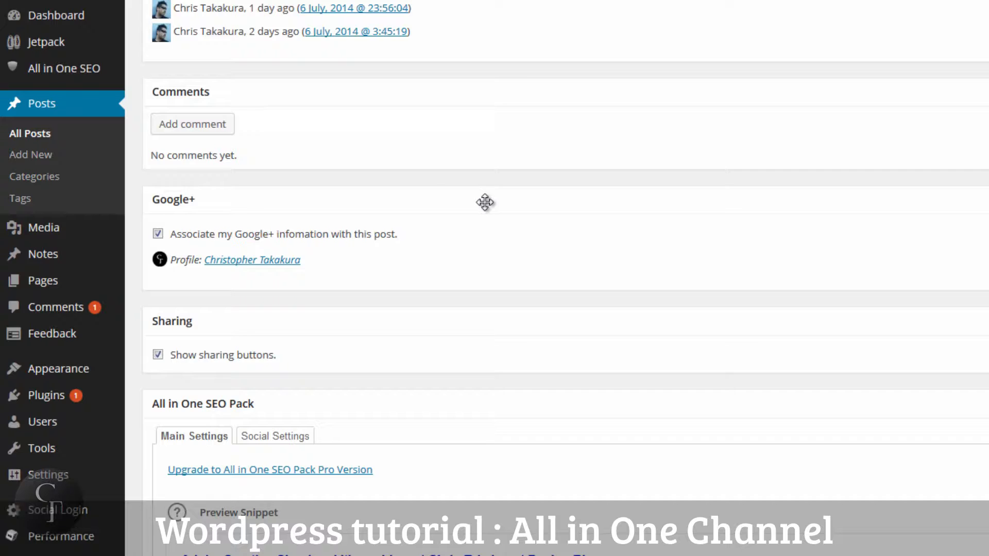
scroll(485, 203, down, 2)
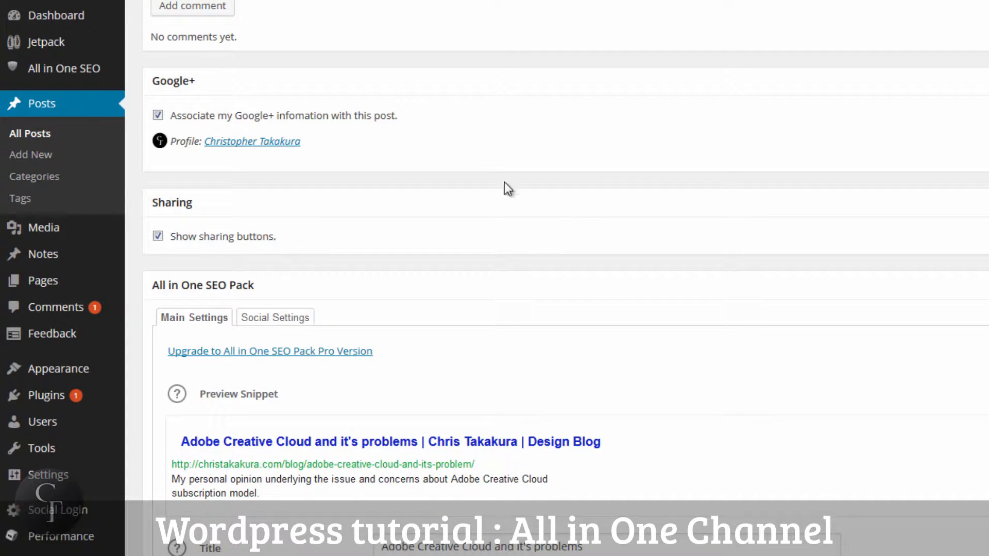
scroll(528, 195, down, 4)
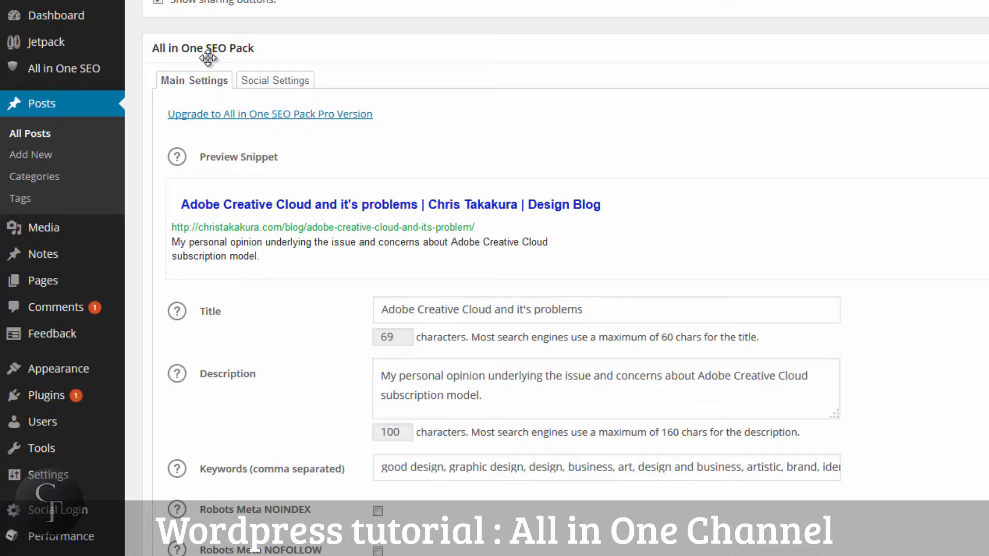
Examine the post's SEO title and compare its character count with the search engine maximum.
scroll(942, 220, down, 2)
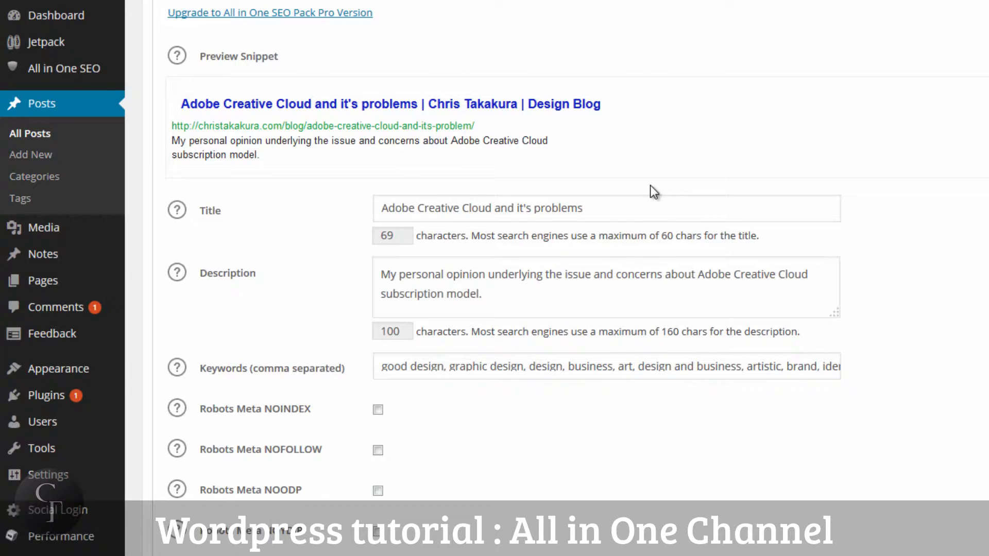
click(632, 211)
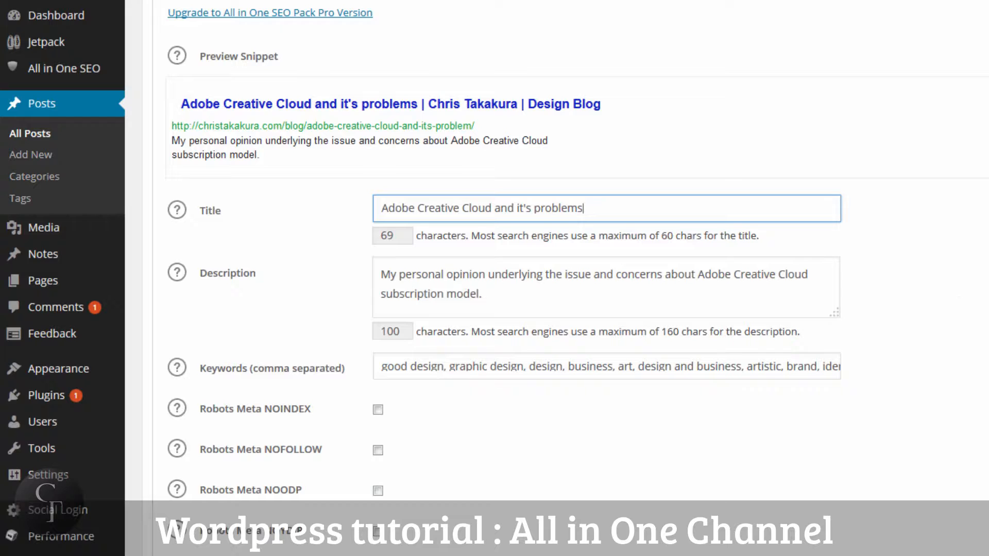
drag(608, 215, 382, 205)
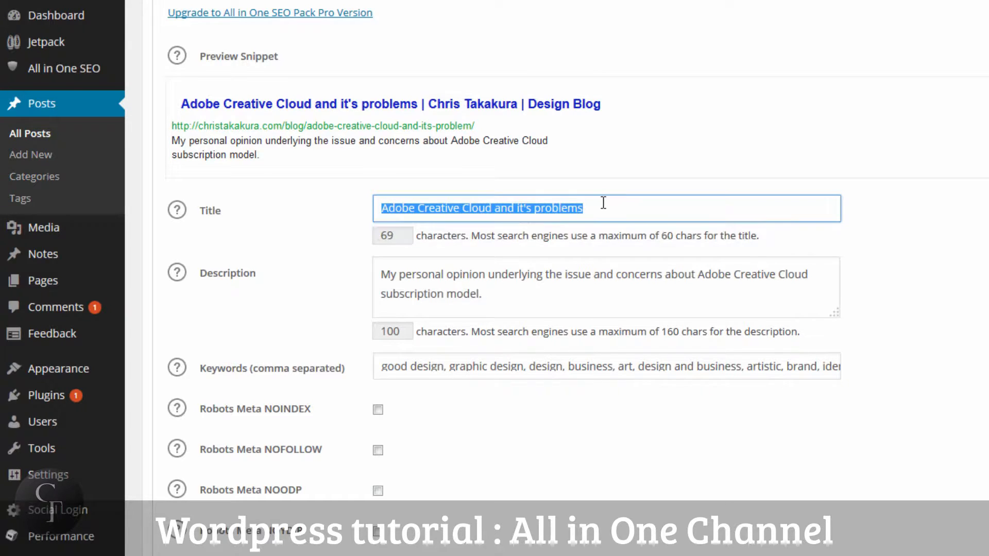
click(627, 206)
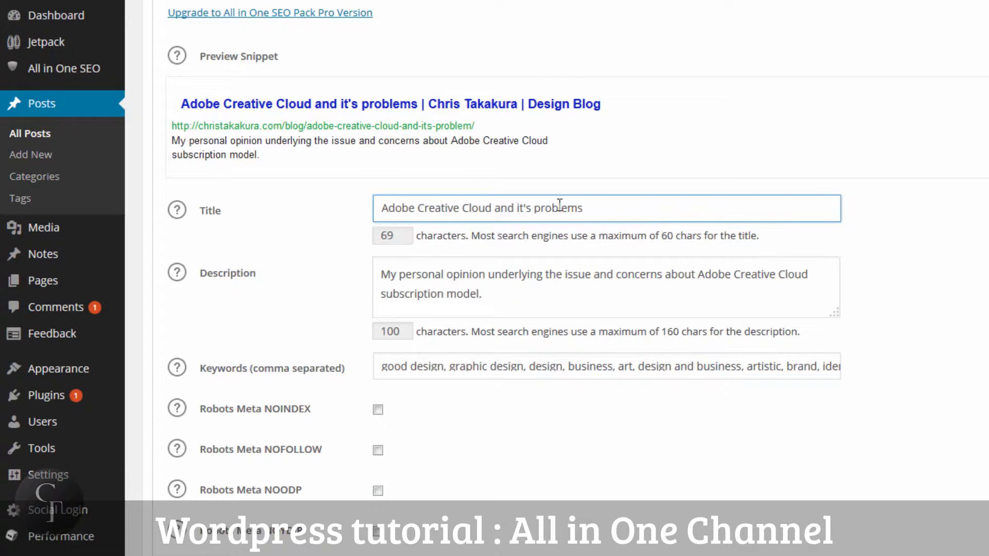
drag(614, 206, 379, 209)
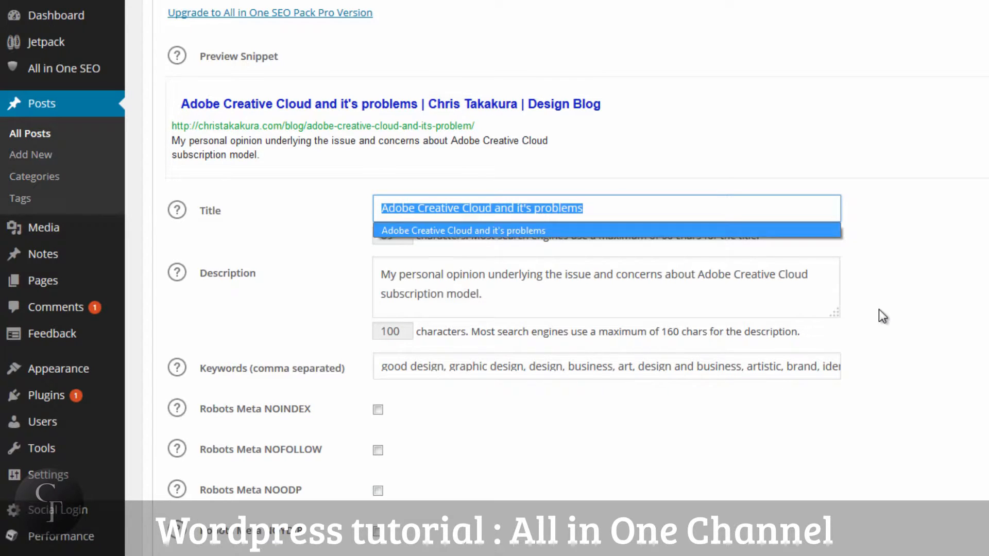
click(896, 301)
click(612, 212)
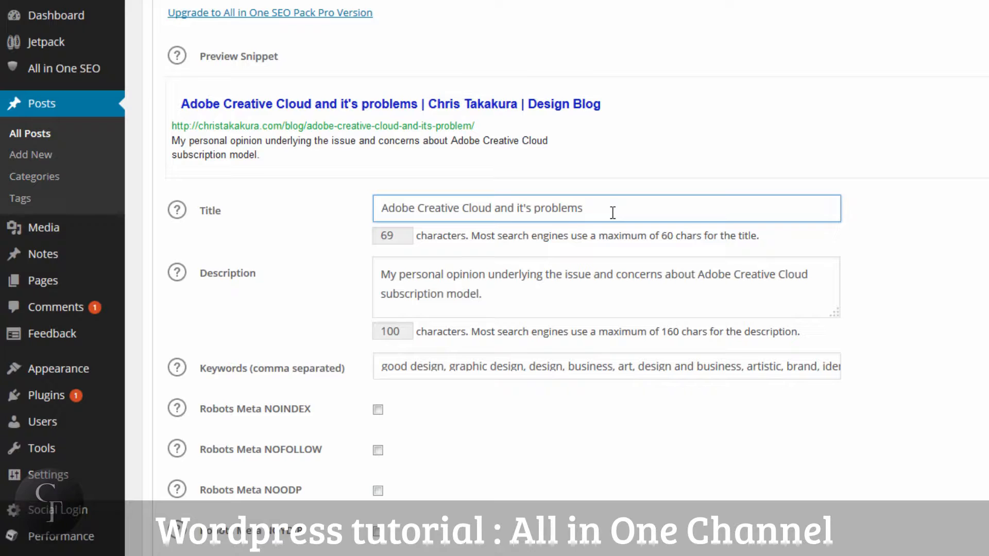
drag(403, 237, 367, 238)
click(408, 243)
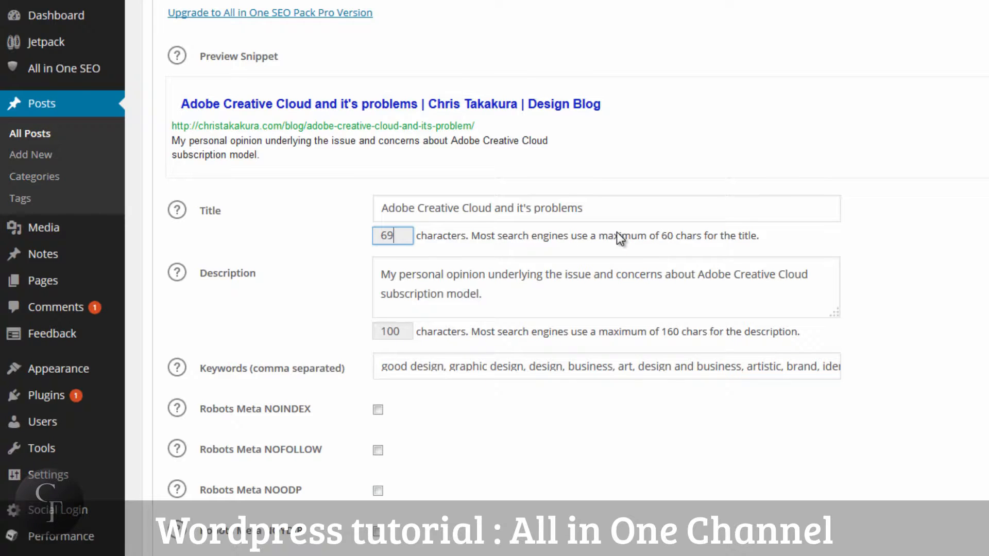
Shorten the post's SEO title to "Adobe Creative Cloud" by removing the words after it.
click(596, 204)
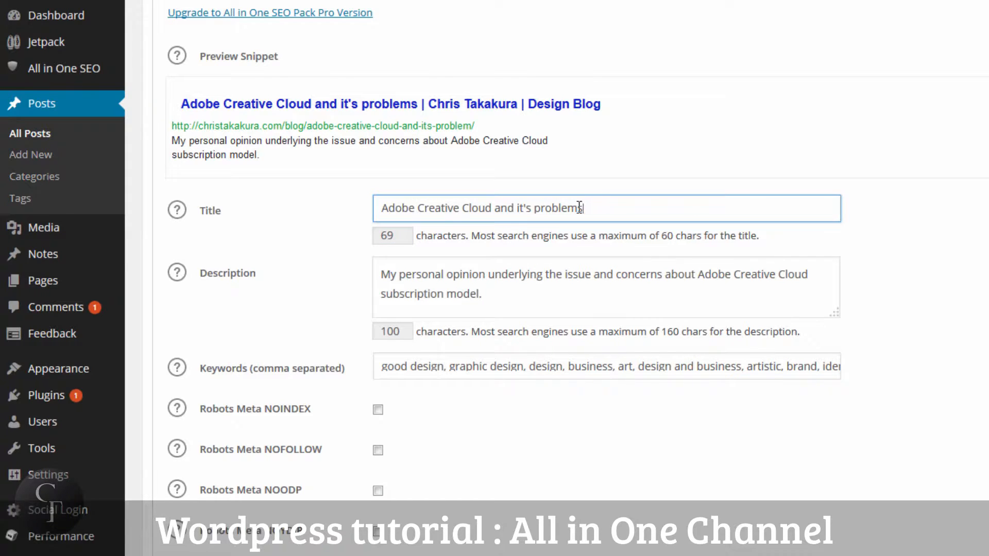
key(ctrl+shift+Left)
key(ctrl+shift+Left)
key(ctrl+shift+Left)
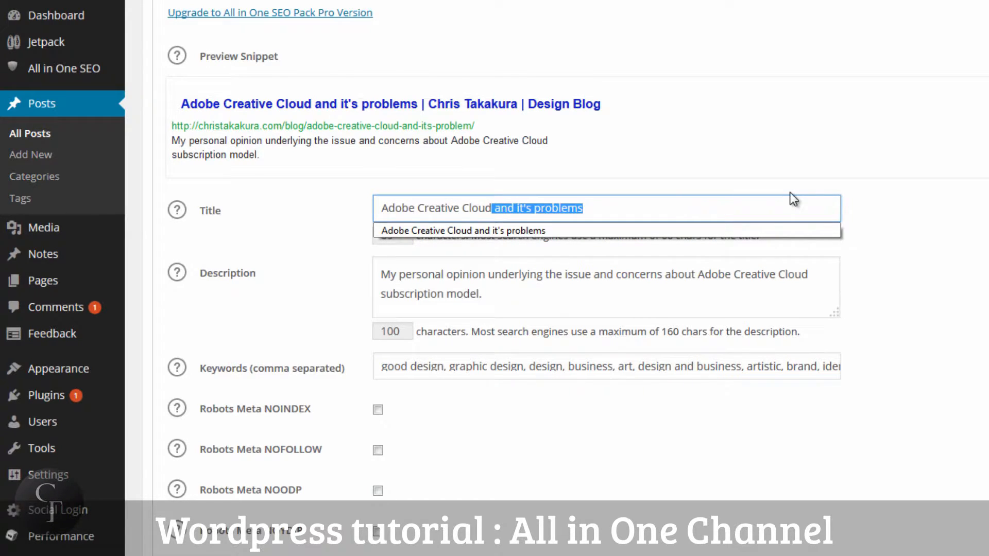
key(BackSpace)
click(890, 157)
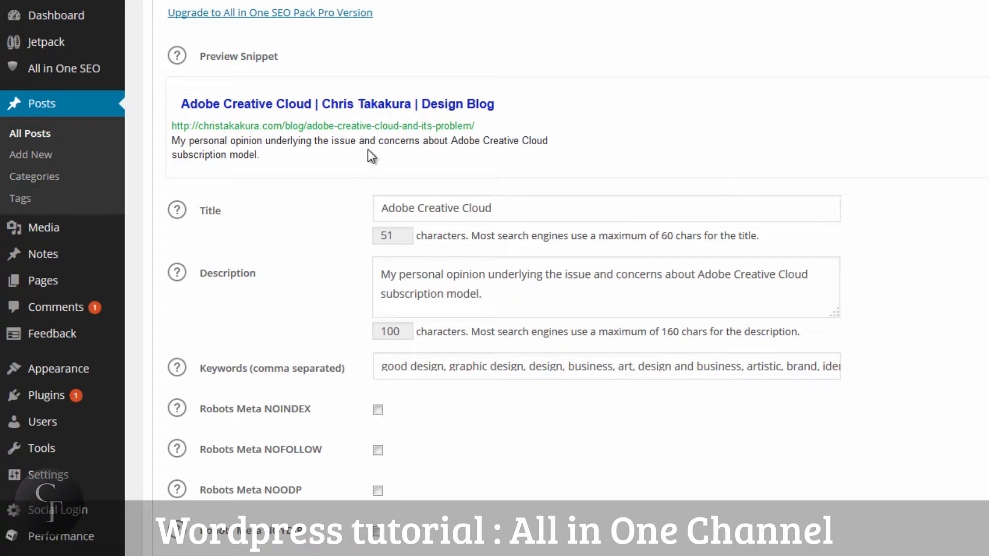
Read through the post's SEO description and its comma-separated keywords.
click(518, 294)
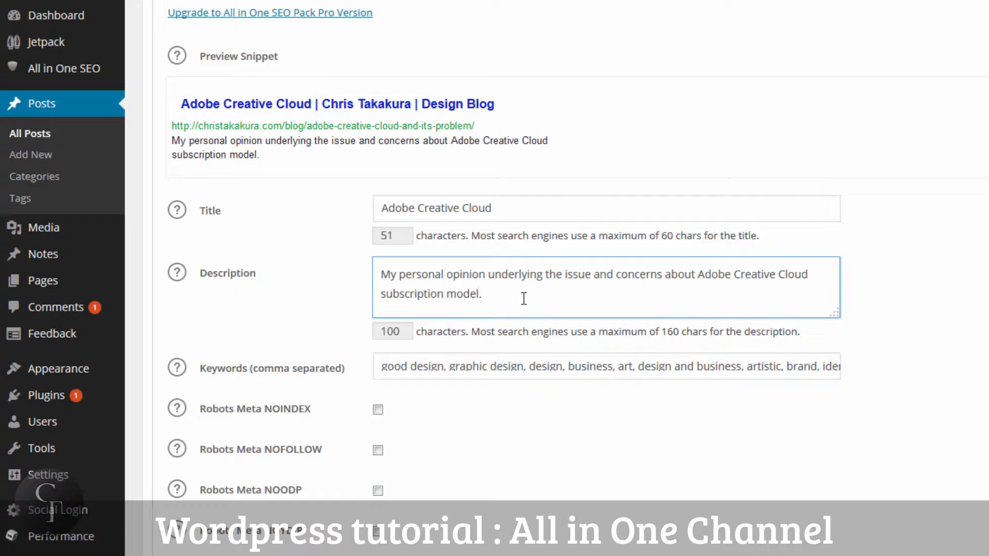
drag(525, 296, 382, 274)
click(383, 274)
drag(631, 366, 907, 360)
click(426, 367)
click(641, 385)
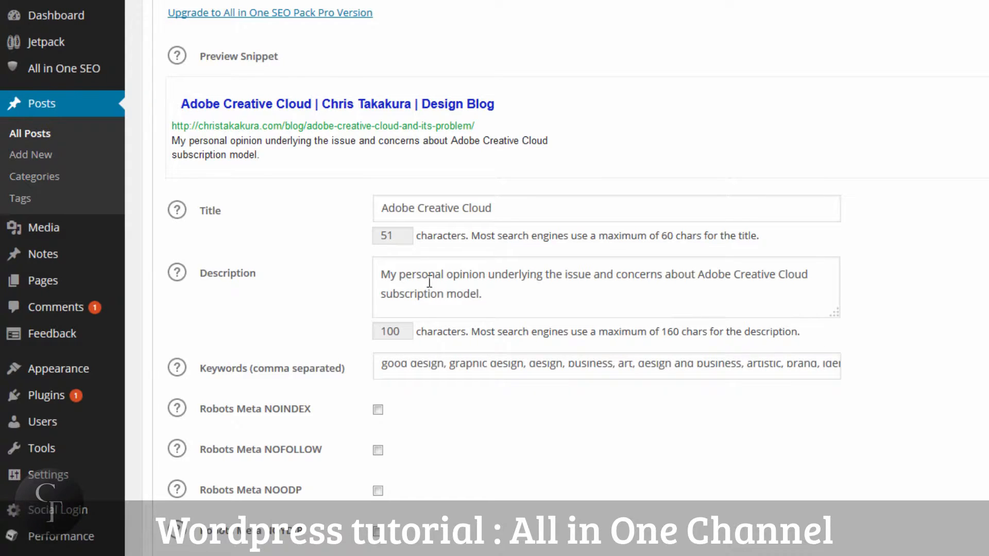
click(473, 277)
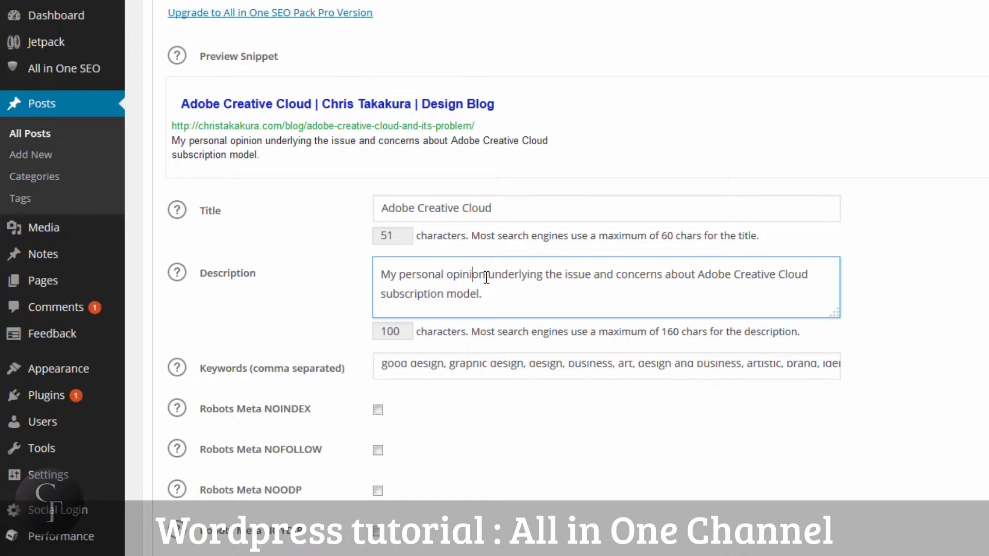
click(976, 256)
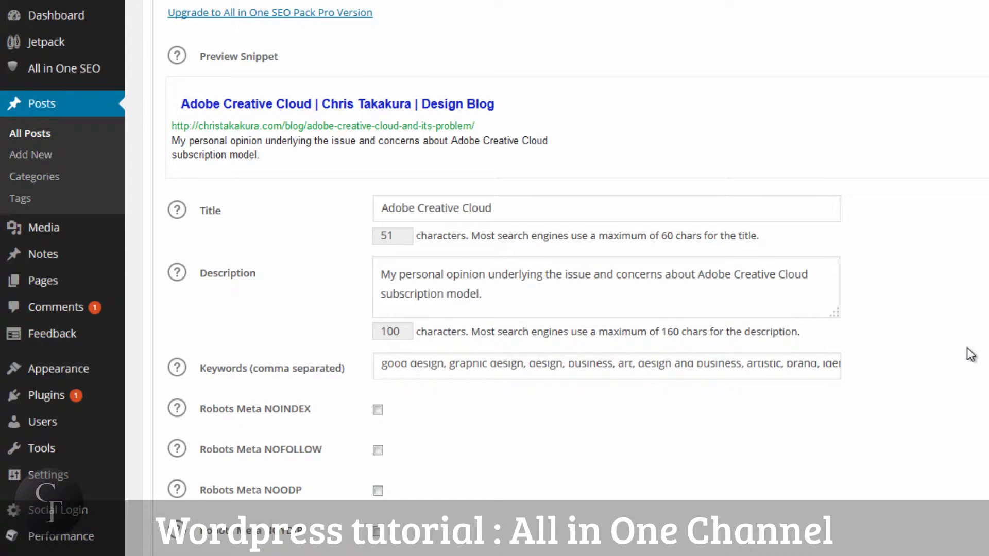
Update the post with the shortened SEO title, publishing it despite the proofreader's suggestions.
scroll(969, 353, up, 2)
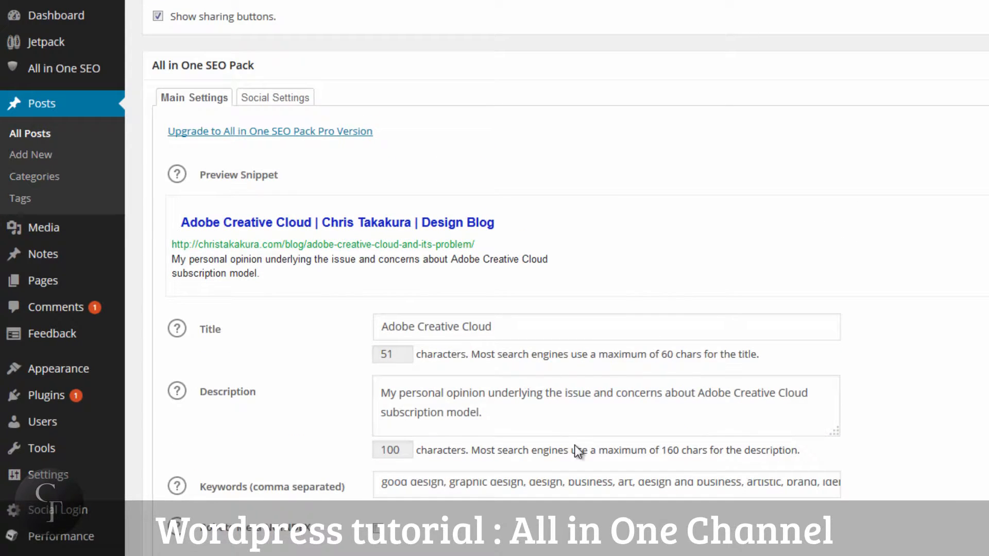
scroll(832, 361, up, 10)
scroll(831, 361, up, 1)
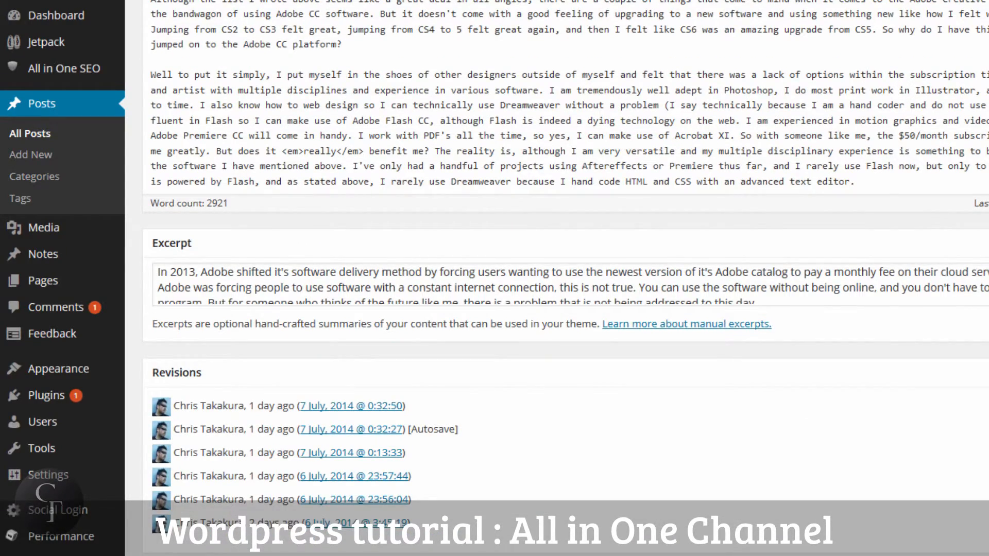
scroll(678, 294, up, 4)
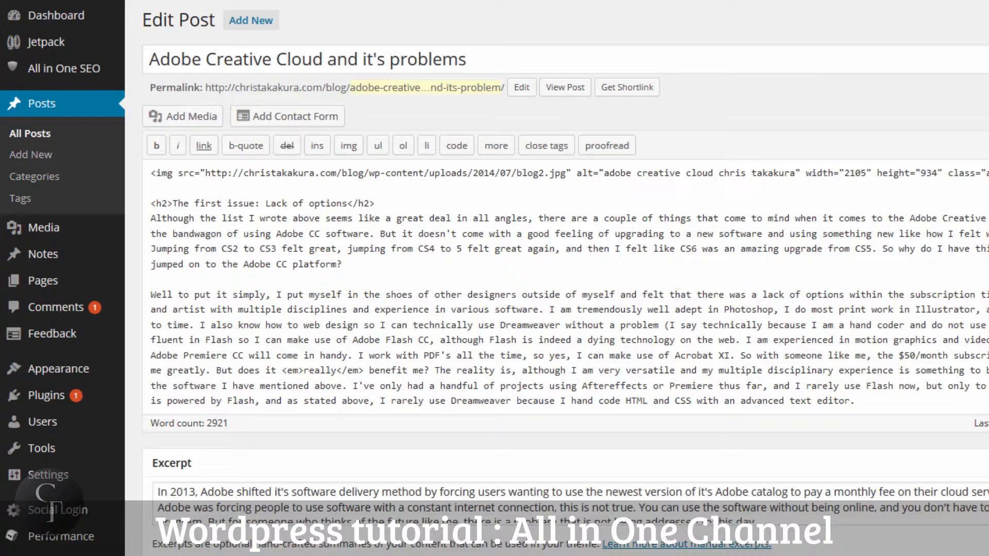
scroll(677, 294, down, 2)
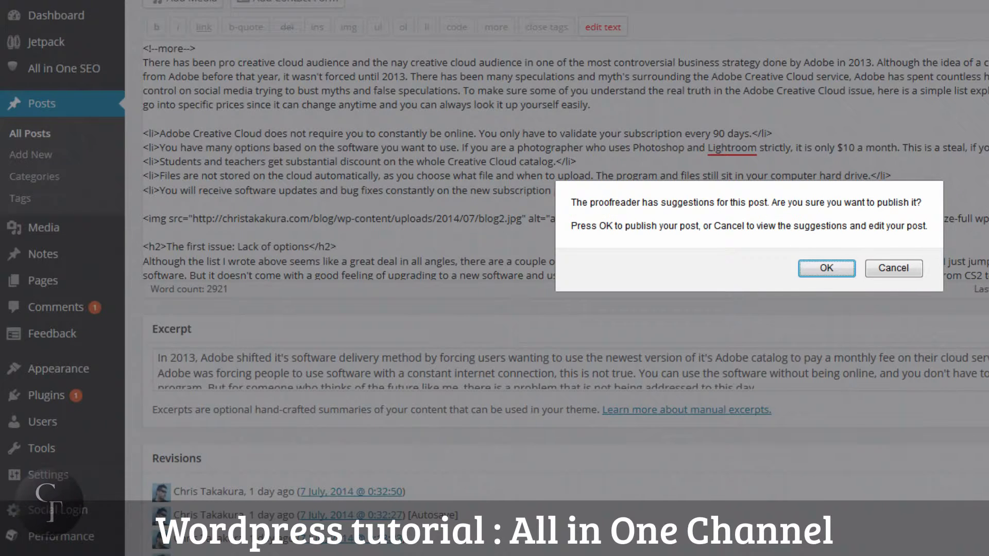
click(827, 268)
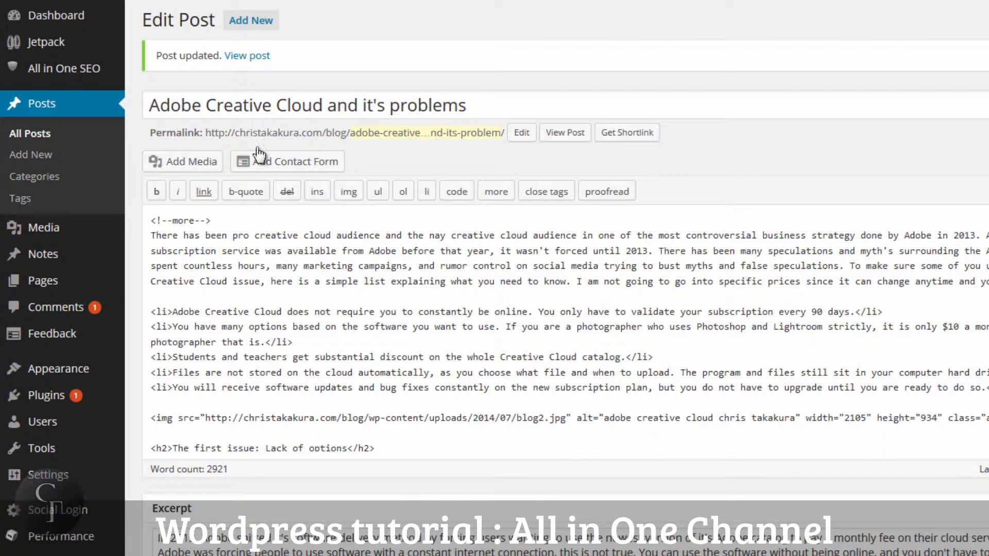
Go through the list of all posts to the list of pages and open the "Dinner" page for editing.
click(42, 135)
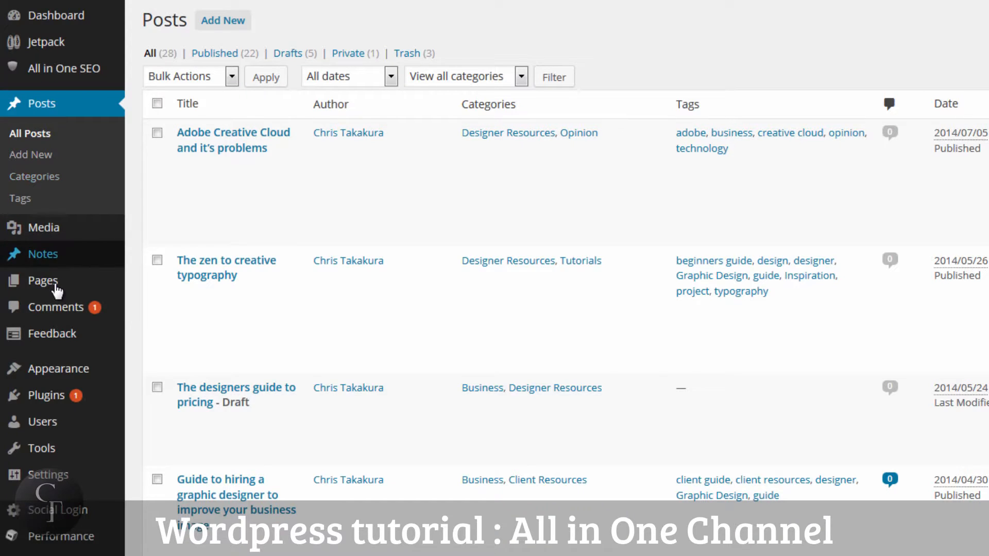
mouse_move(53, 291)
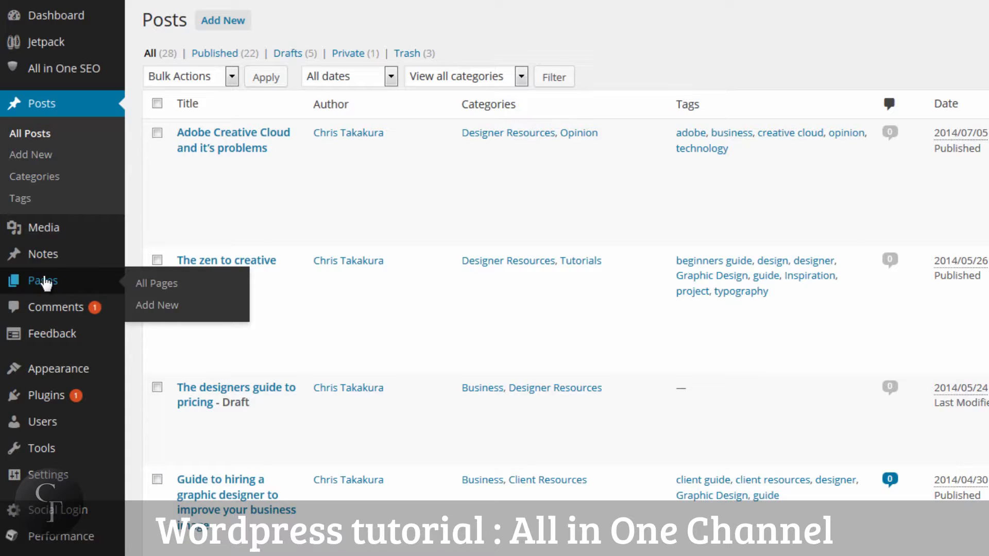
click(54, 281)
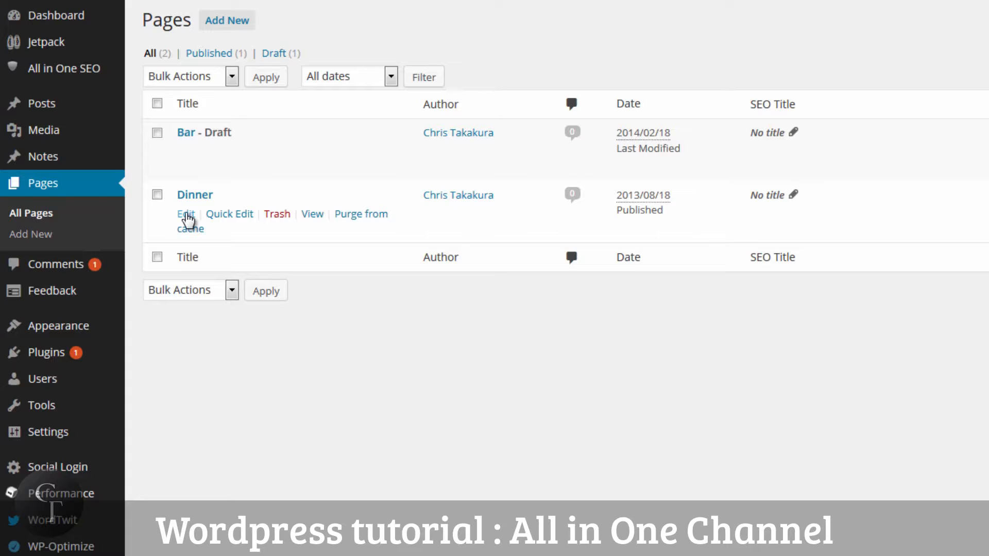
click(188, 217)
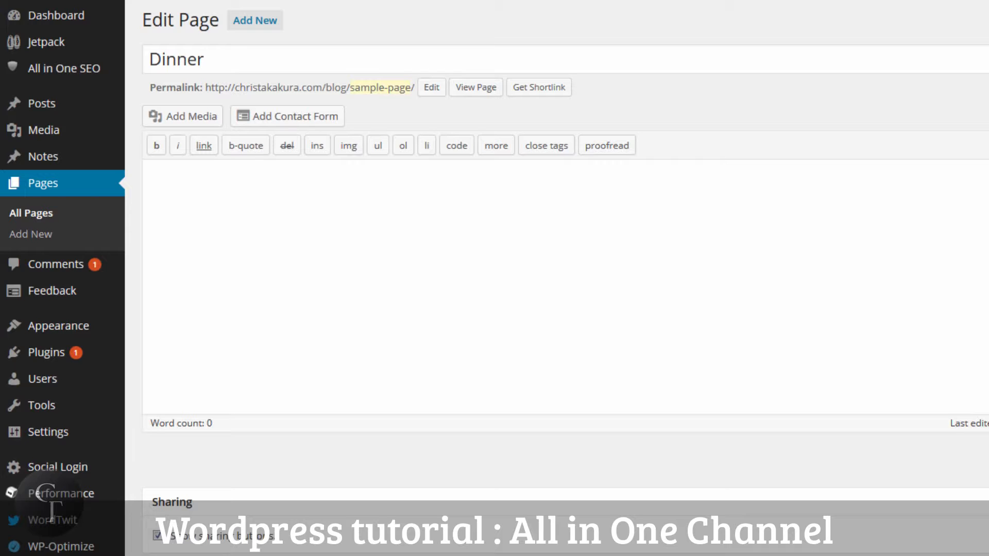
Find the Dinner page's All in One SEO Pack main settings and look over the Title, Description and Keywords fields.
scroll(566, 278, down, 9)
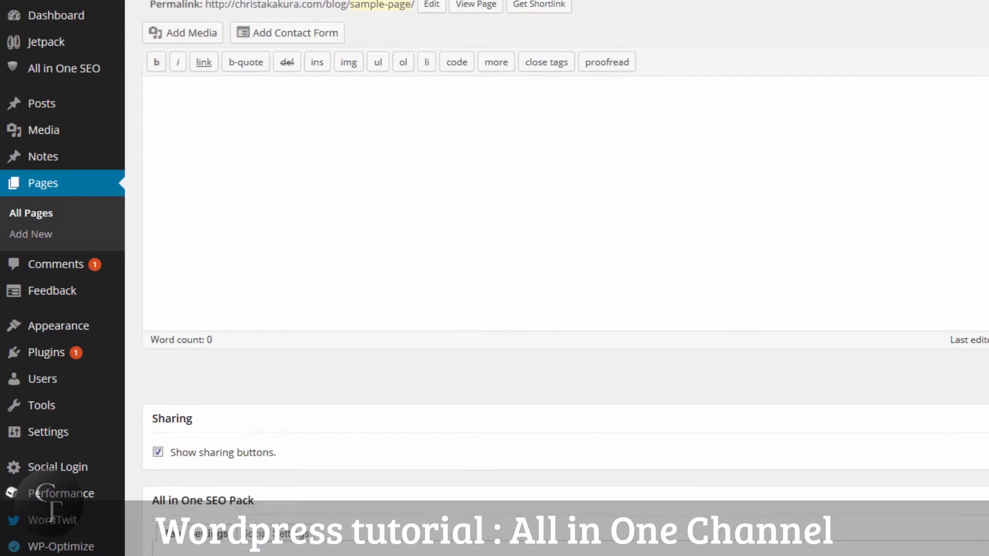
scroll(174, 91, down, 3)
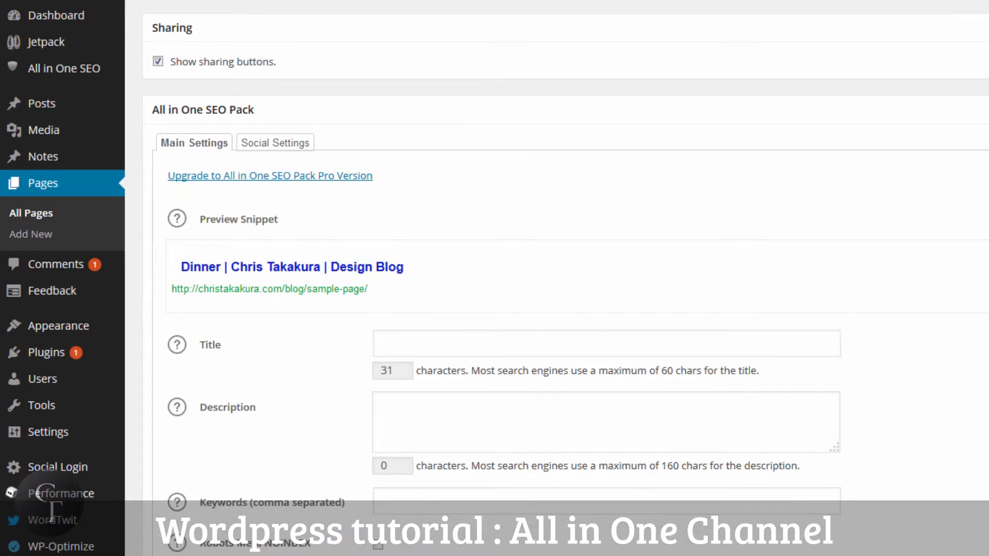
scroll(174, 91, up, 2)
scroll(496, 168, down, 2)
click(453, 222)
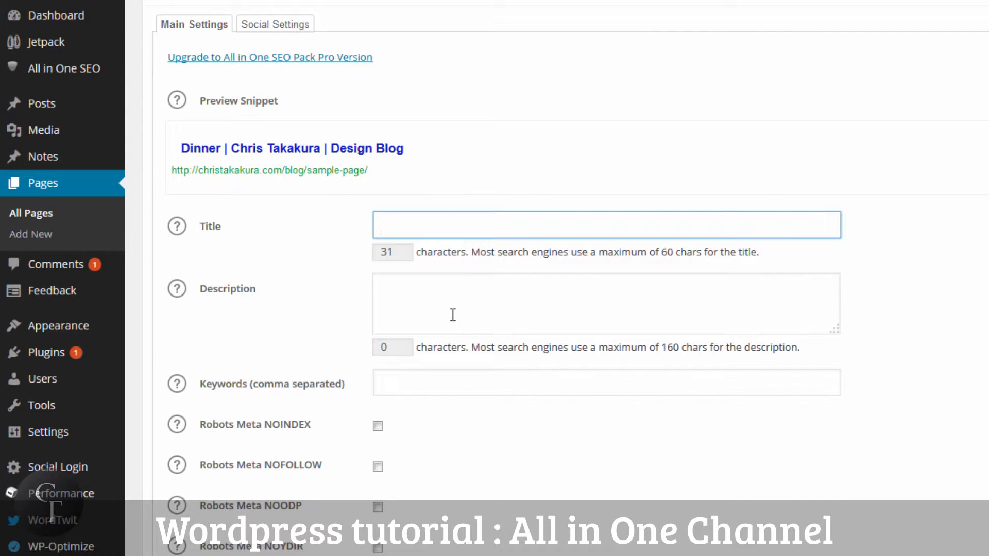
click(453, 314)
click(444, 380)
scroll(458, 380, up, 1)
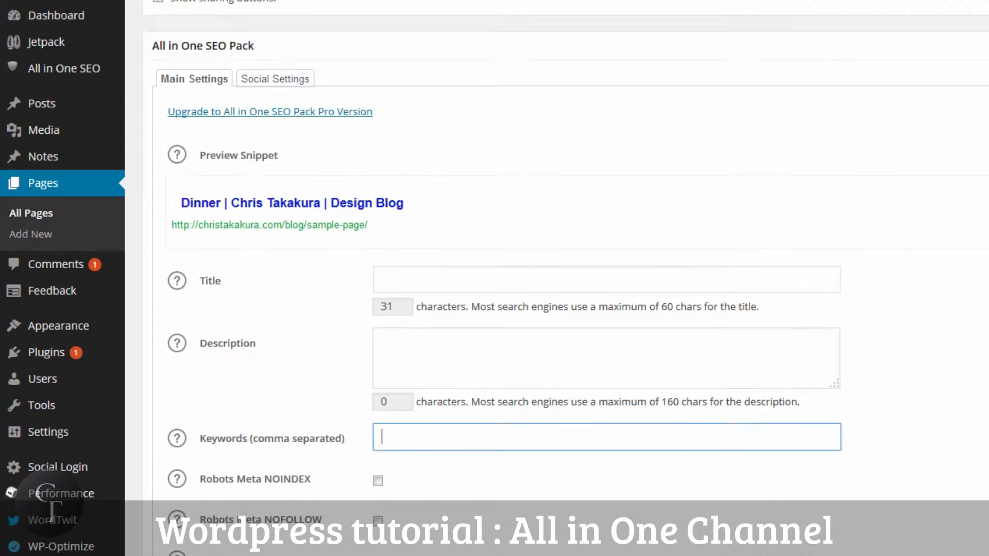
scroll(566, 278, up, 3)
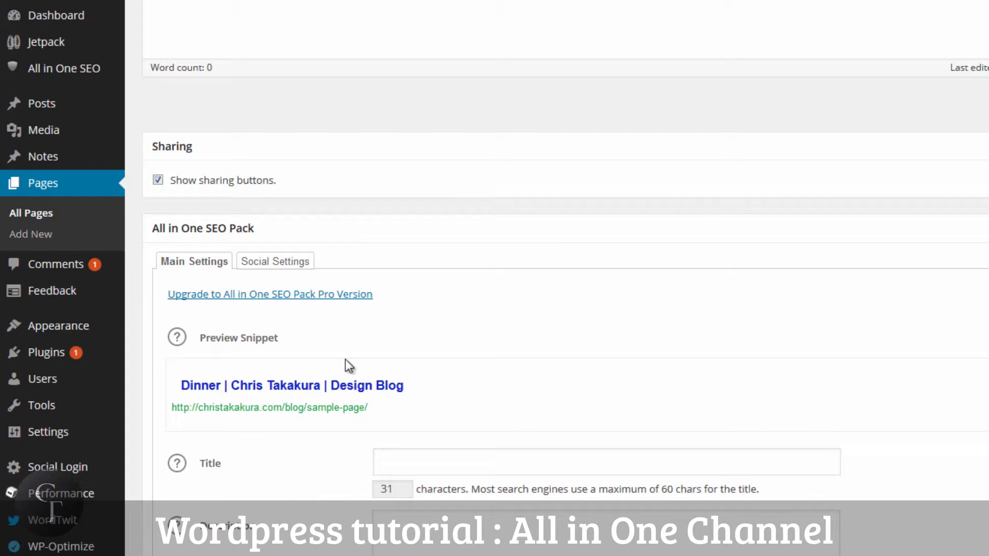
Show the Dinner page's SEO social settings and look over the Title, Description and Image options.
click(286, 261)
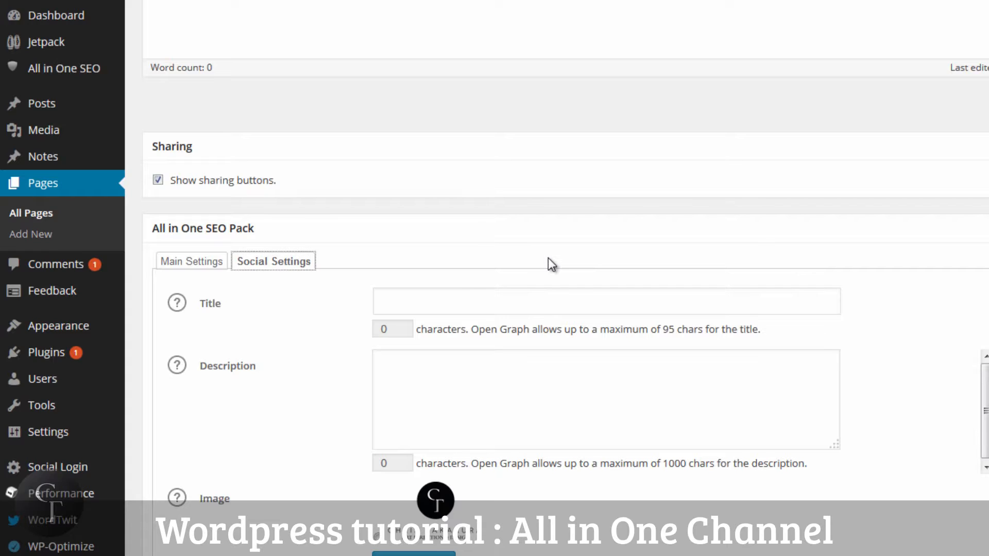
click(468, 292)
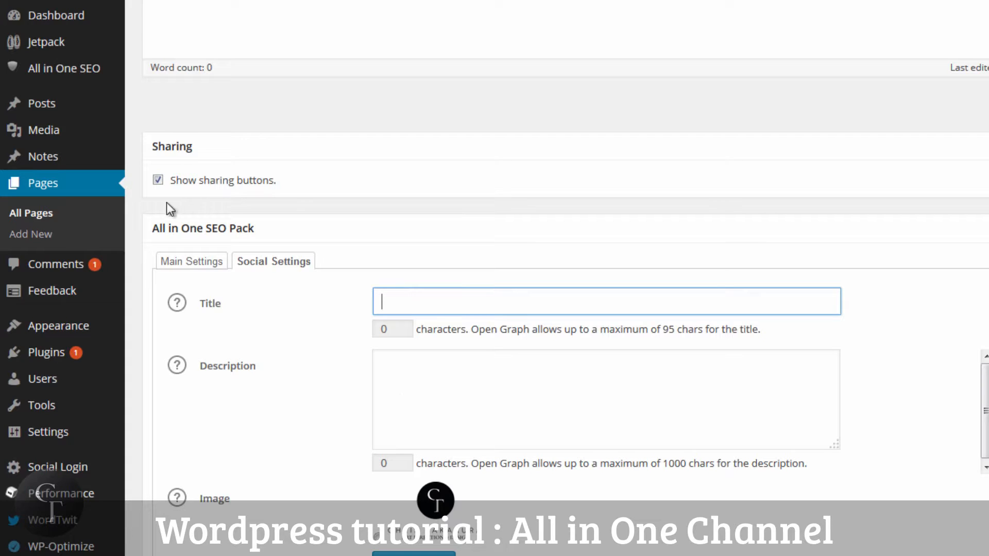
click(417, 293)
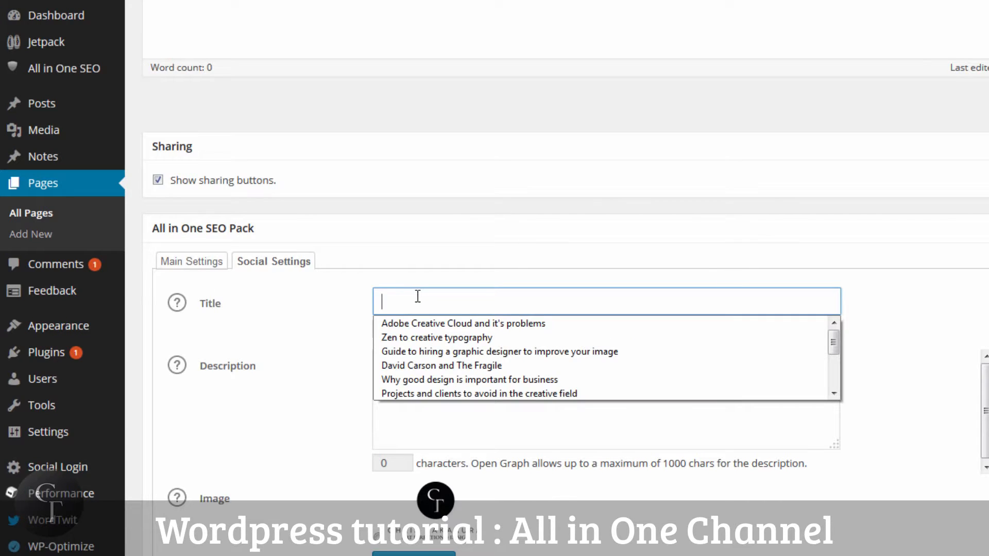
click(201, 266)
click(278, 265)
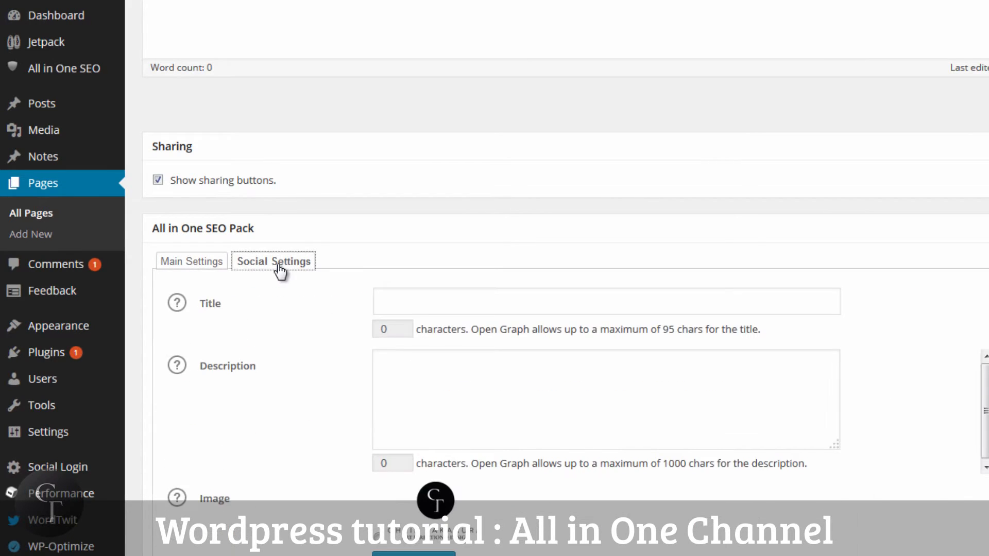
click(426, 292)
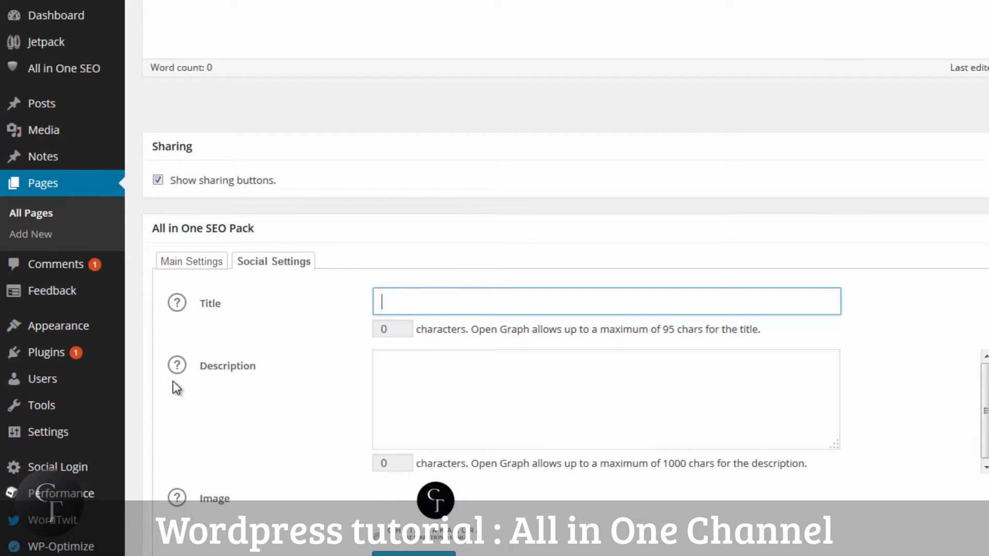
click(500, 380)
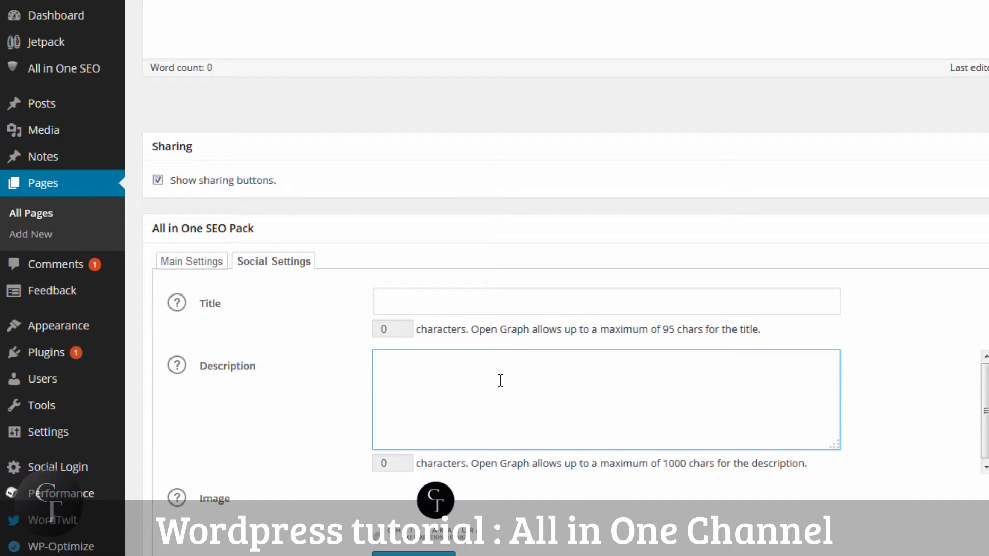
scroll(500, 380, down, 2)
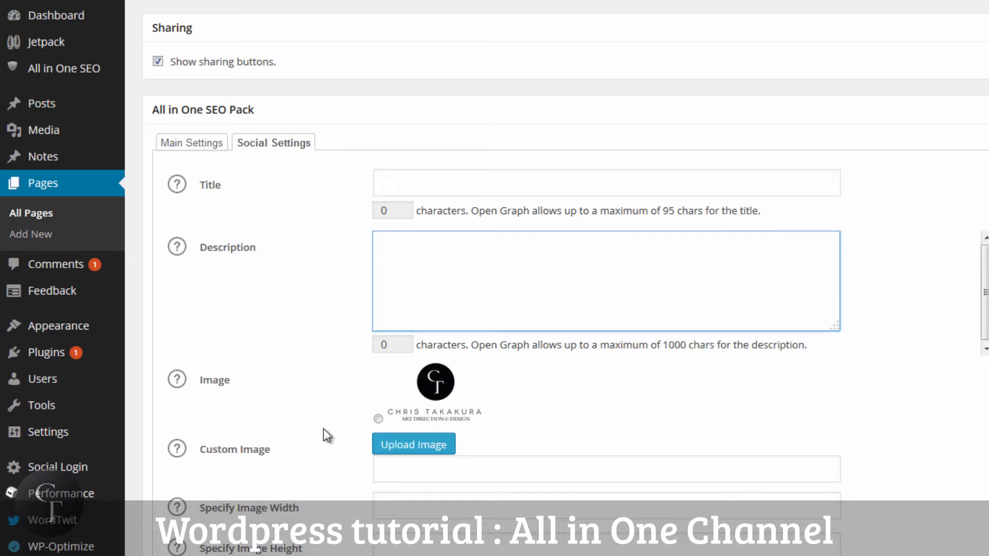
Select the existing logo as the Dinner page's social image and go to the Custom Image field.
click(378, 419)
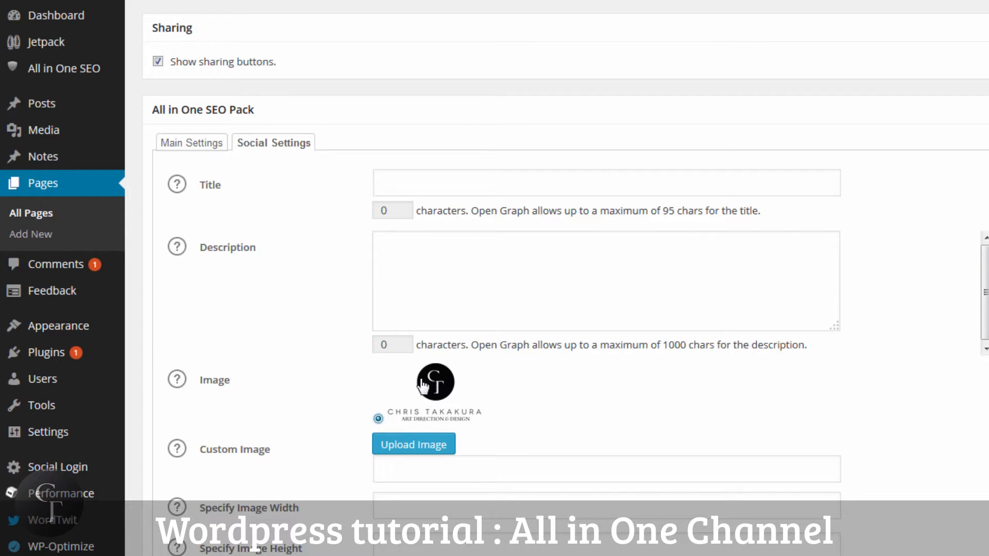
click(440, 475)
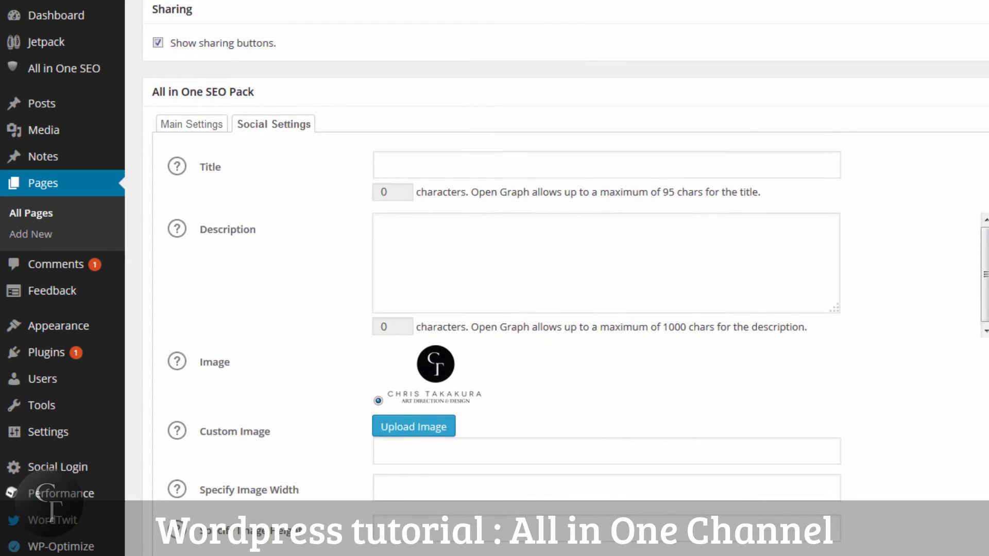
Try "Gallery" as the Dinner page's social title, clear it again and go to the social Description field.
scroll(566, 278, up, 9)
scroll(566, 278, down, 2)
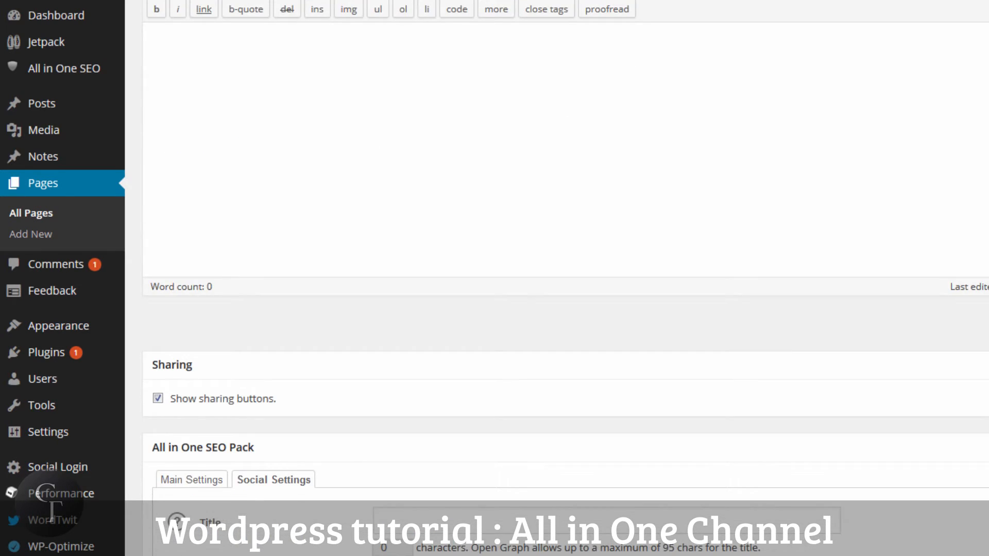
scroll(566, 278, up, 2)
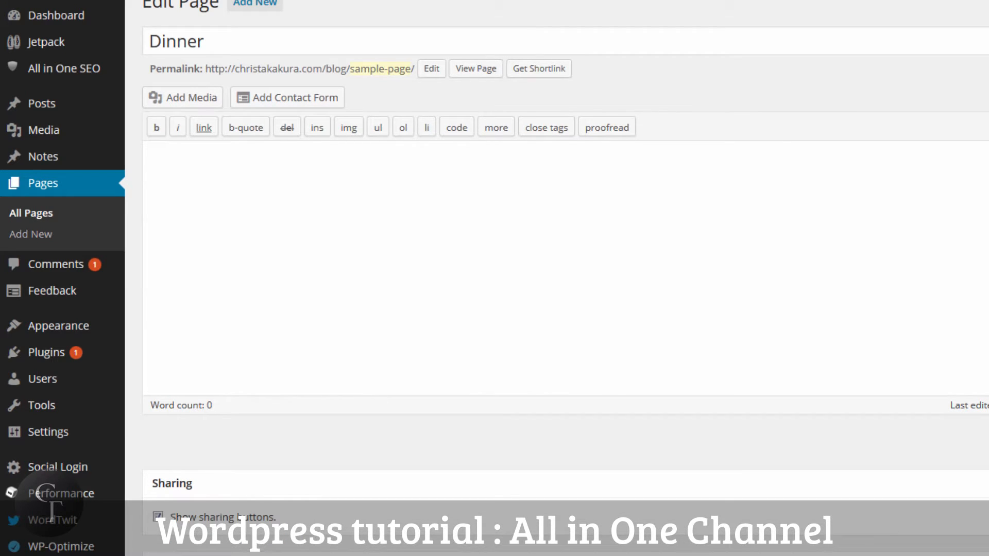
scroll(566, 278, up, 1)
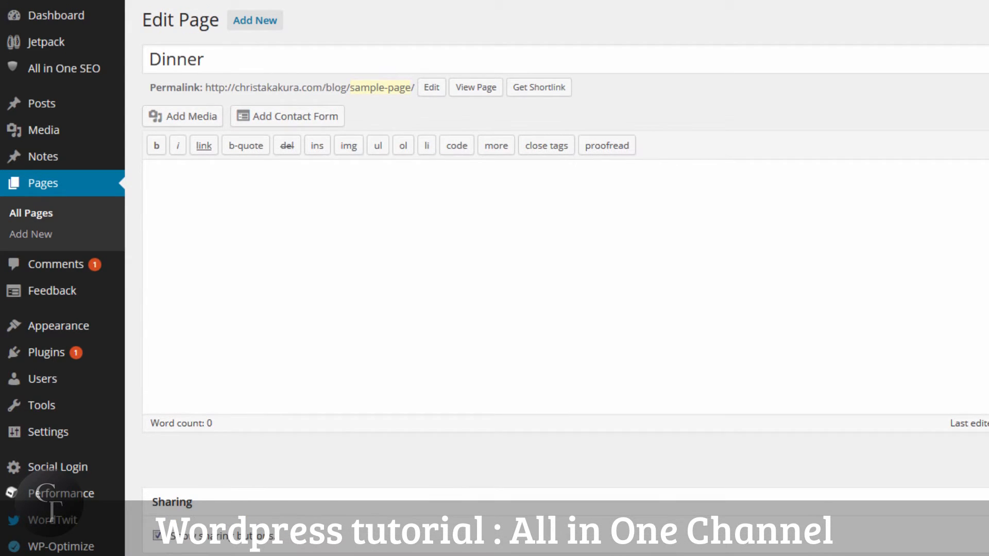
scroll(566, 278, down, 4)
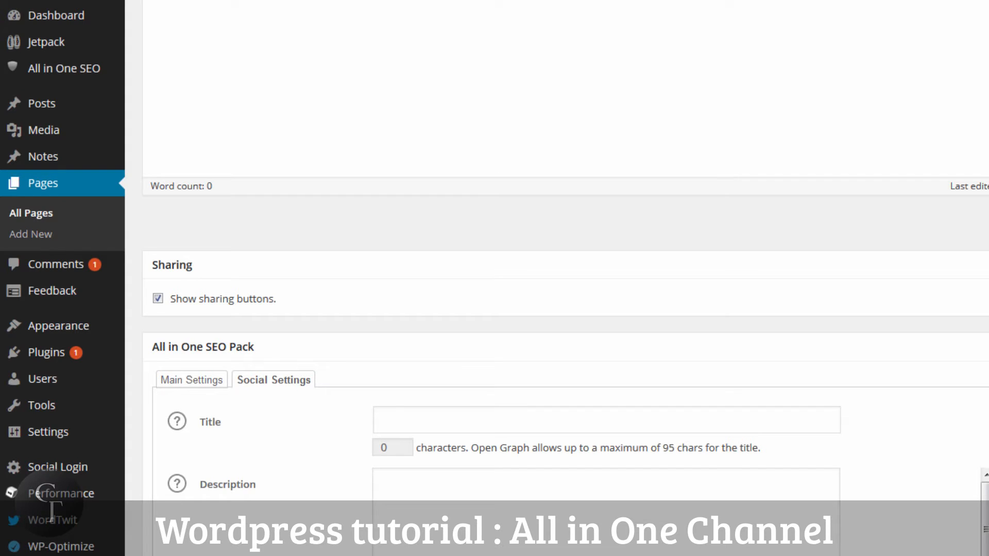
click(479, 419)
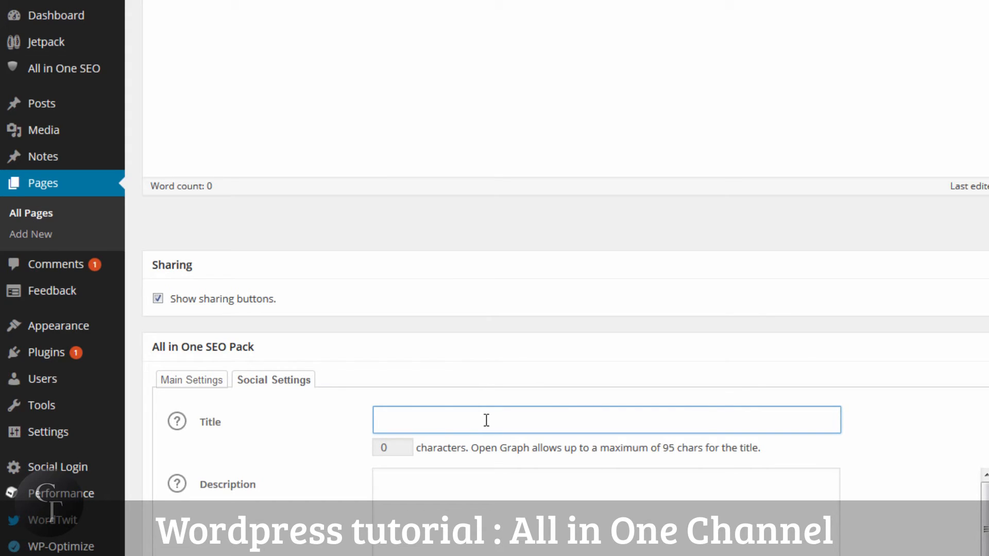
text(Gallery)
key(ctrl+a)
key(BackSpace)
text(Gallery)
key(ctrl+a)
key(BackSpace)
click(492, 496)
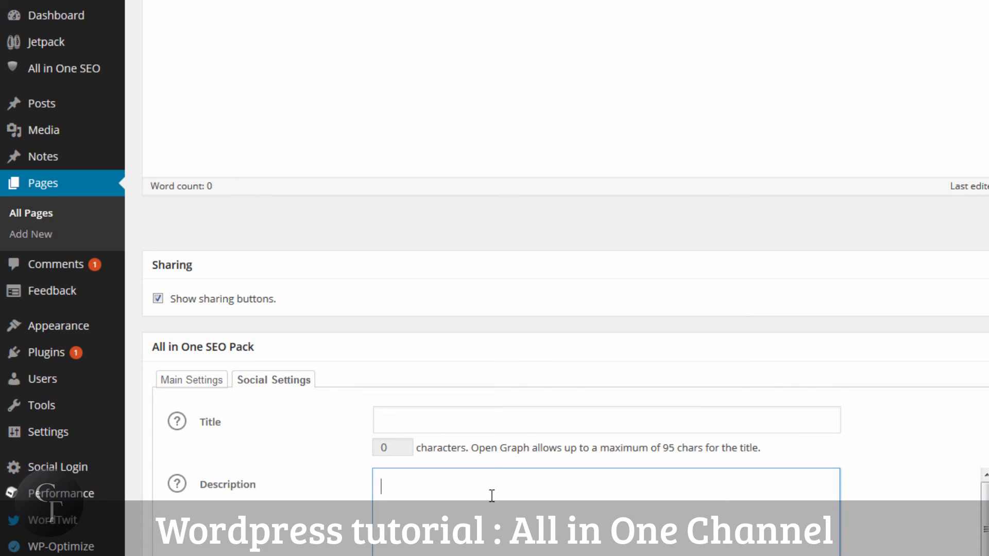
Show the Dinner page's main SEO settings again and look over the Preview Snippet and Title field.
click(201, 382)
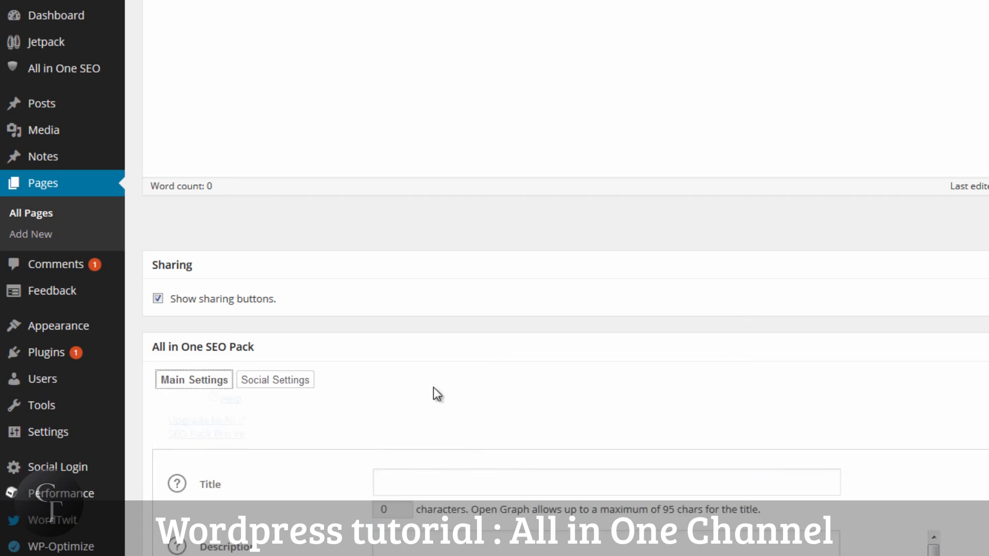
scroll(546, 404, down, 2)
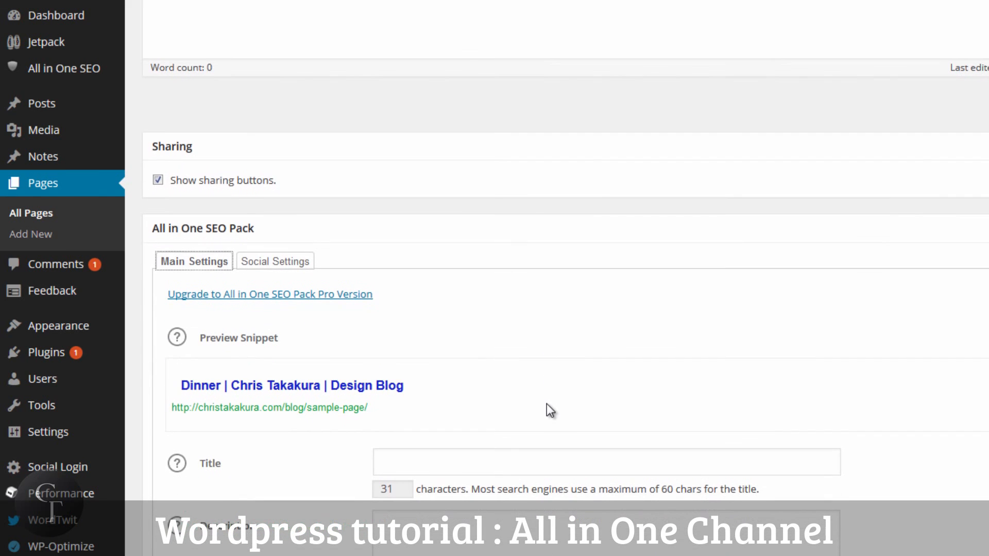
scroll(557, 309, up, 4)
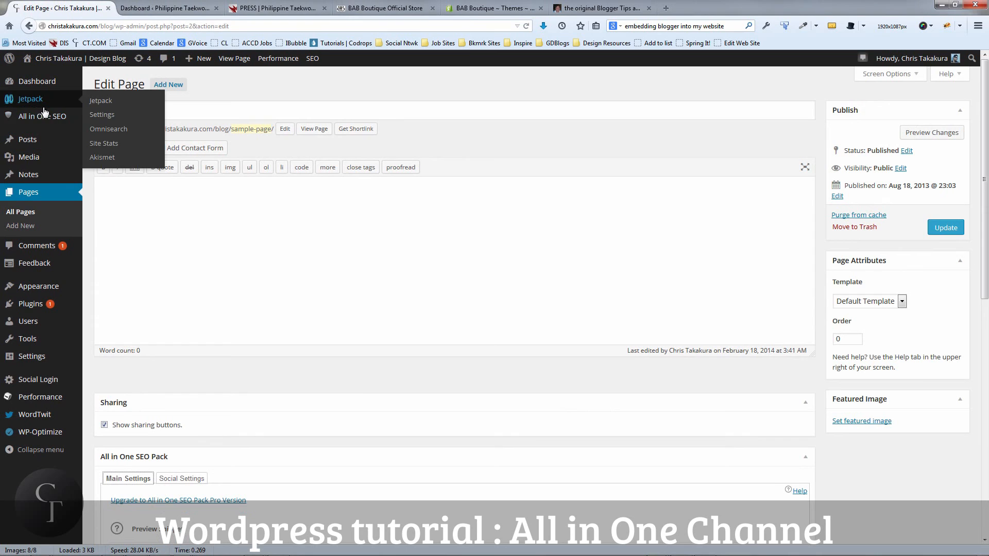
Leave the Dinner page and open the list of all posts.
mouse_move(45, 116)
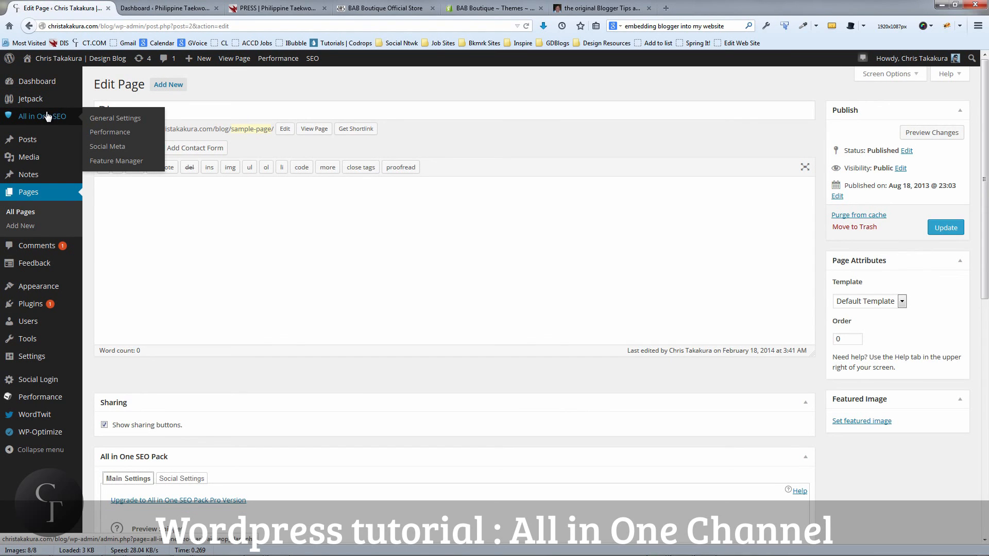
click(31, 140)
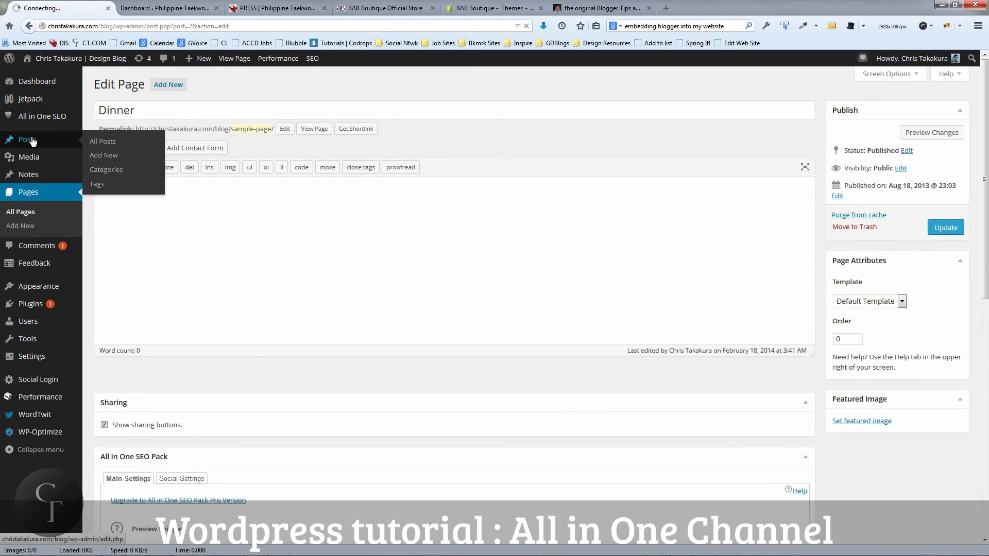